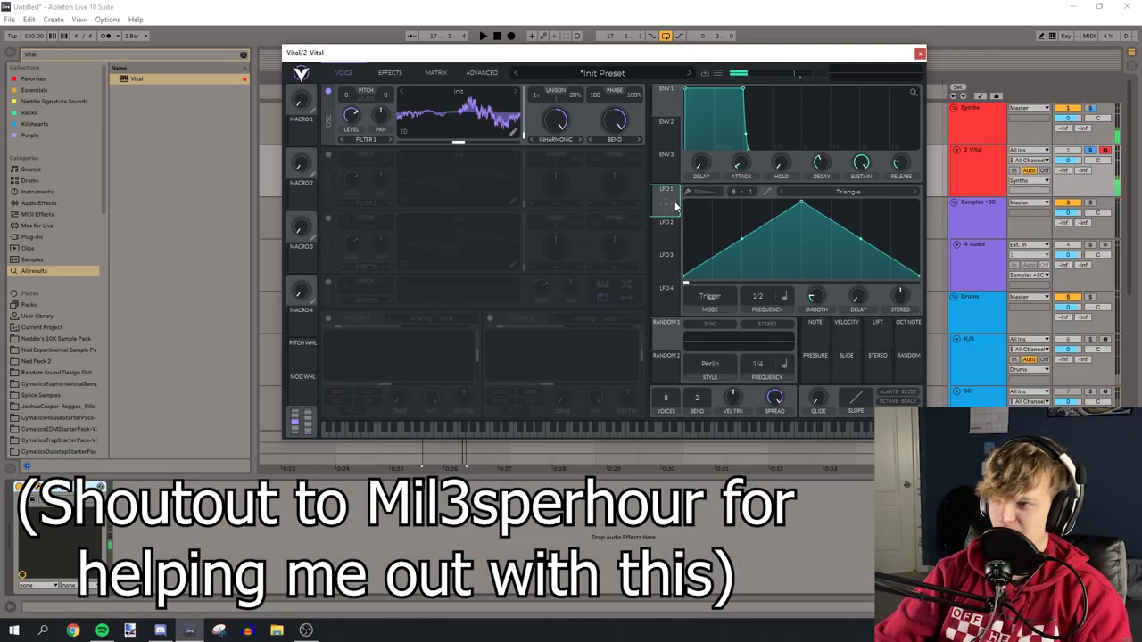
- Reshape LFO 1 into a steep falling ramp that stays at zero and set its mode to Envelope
left_click_drag(803, 203, 723, 358)
double_click(739, 214)
left_click(711, 303)
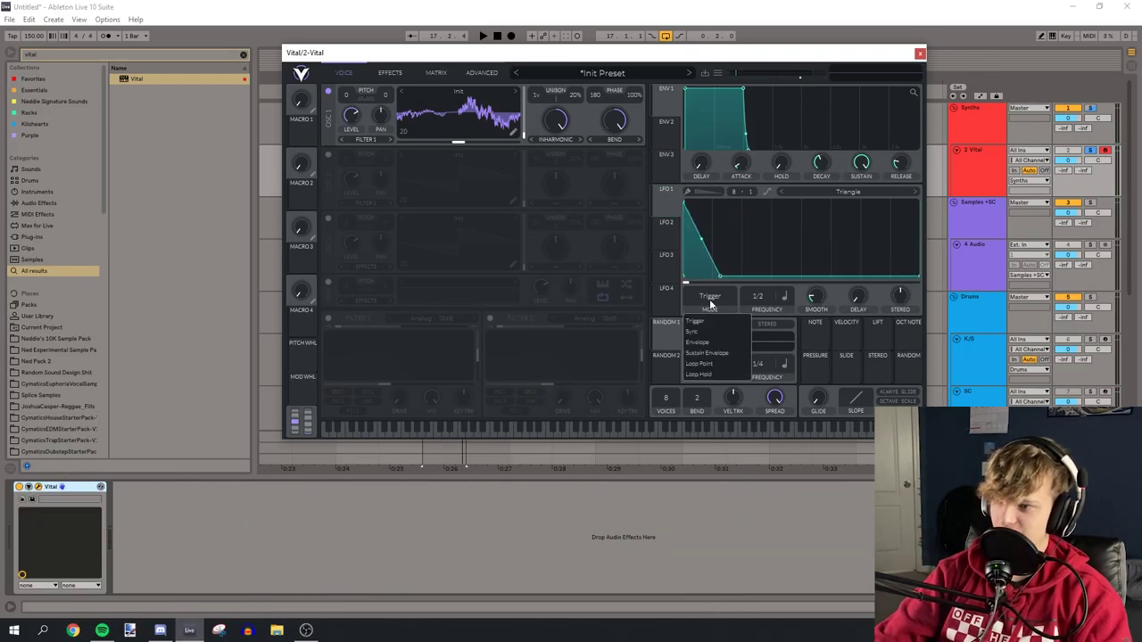
left_click(700, 343)
- Assign LFO 1 as a modulator on oscillator 1 and open the synth's effects page
left_click_drag(671, 207, 351, 113)
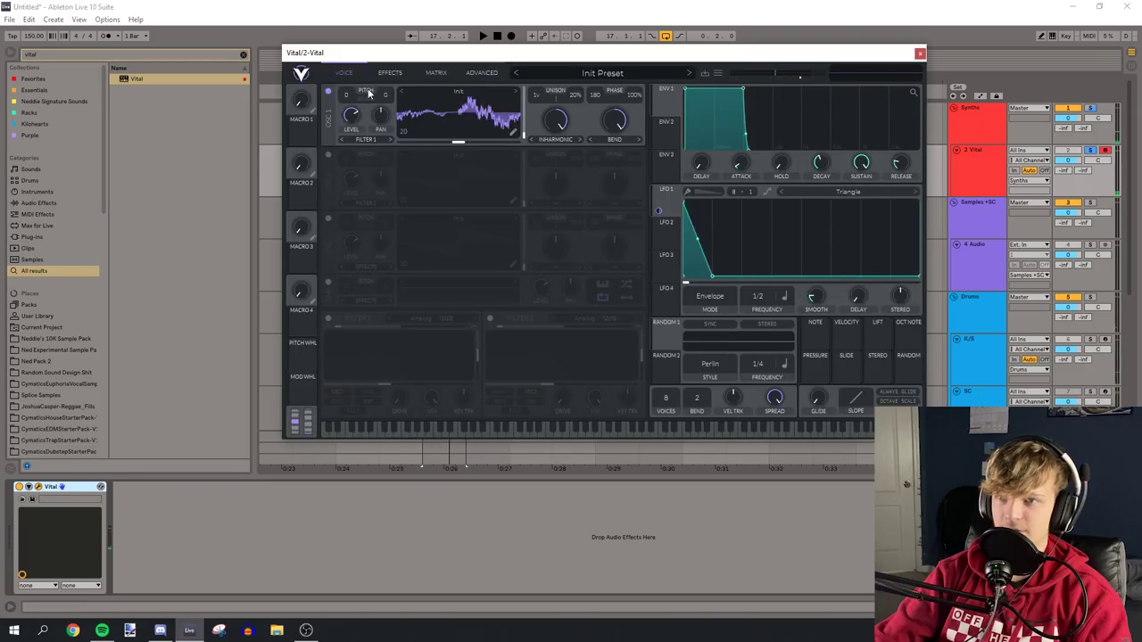
left_click(384, 76)
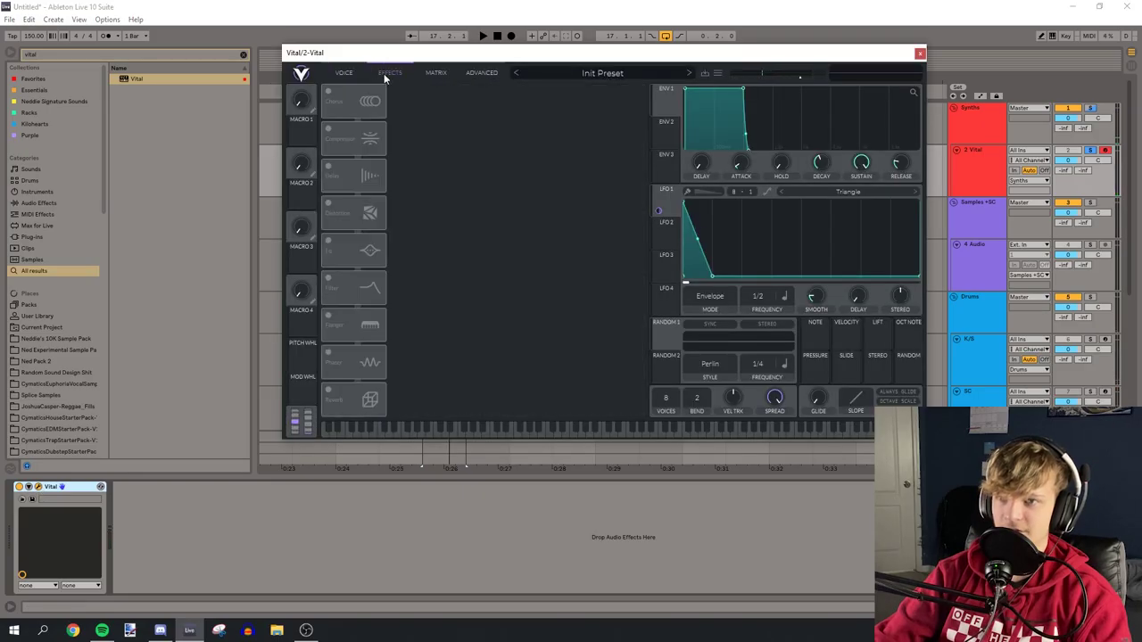
left_click_drag(756, 125, 843, 61)
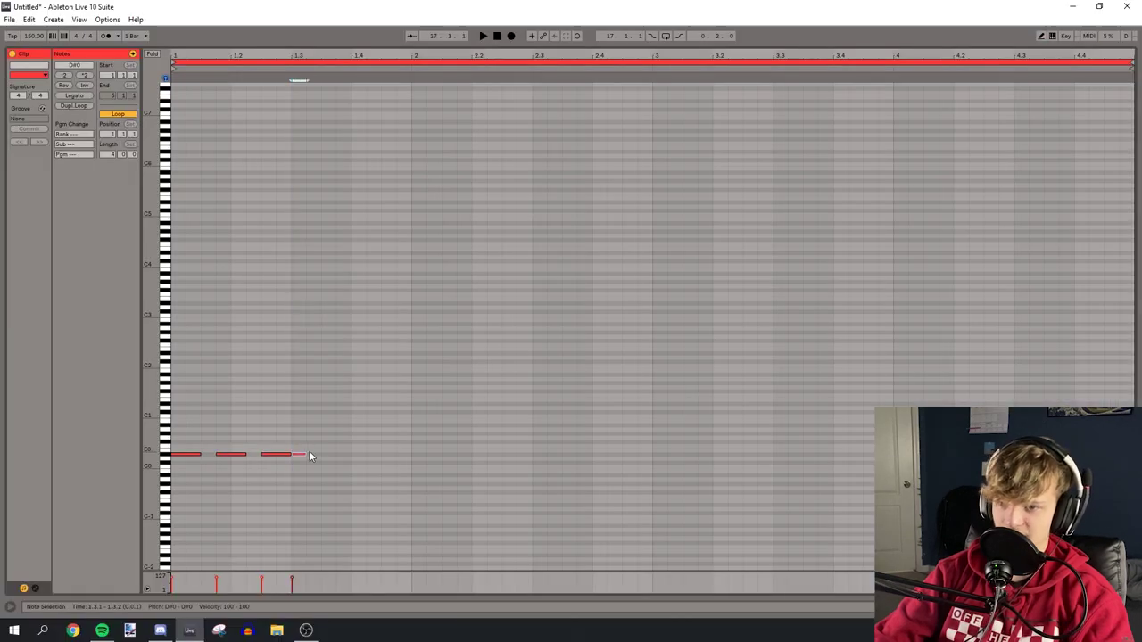
- Extend the fourth D#0 note from 1.3 to the start of bar 2 and play the pattern
left_click_drag(310, 456, 410, 456)
key("space")
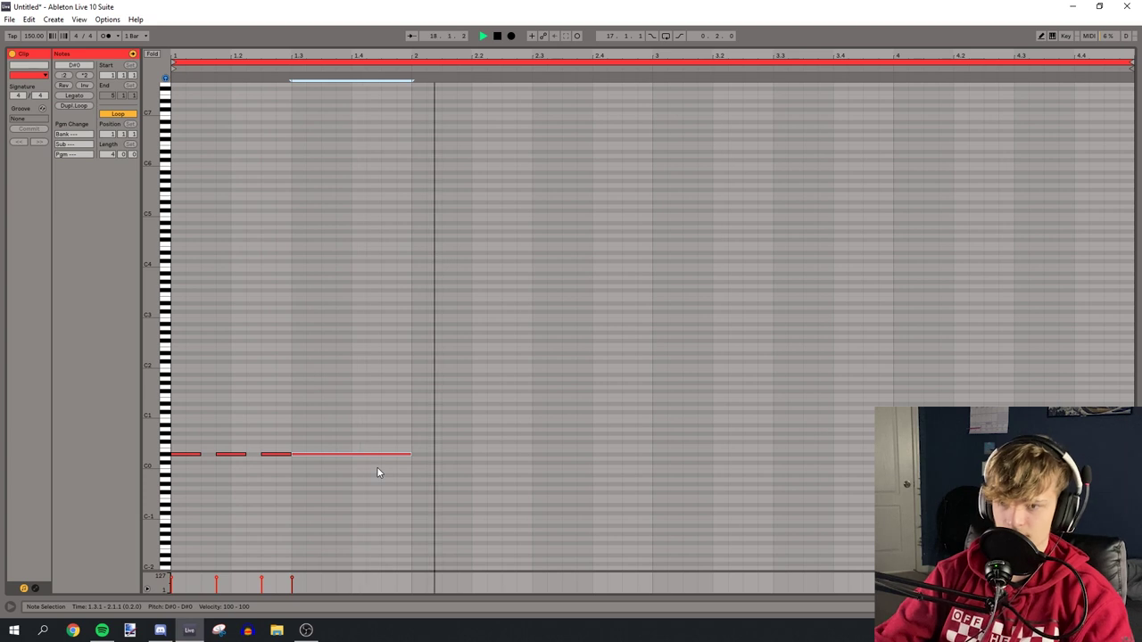
- Delete the notes that follow the first three hits of the D#0 pattern and undo the last edit
left_click_drag(1057, 366, 296, 483)
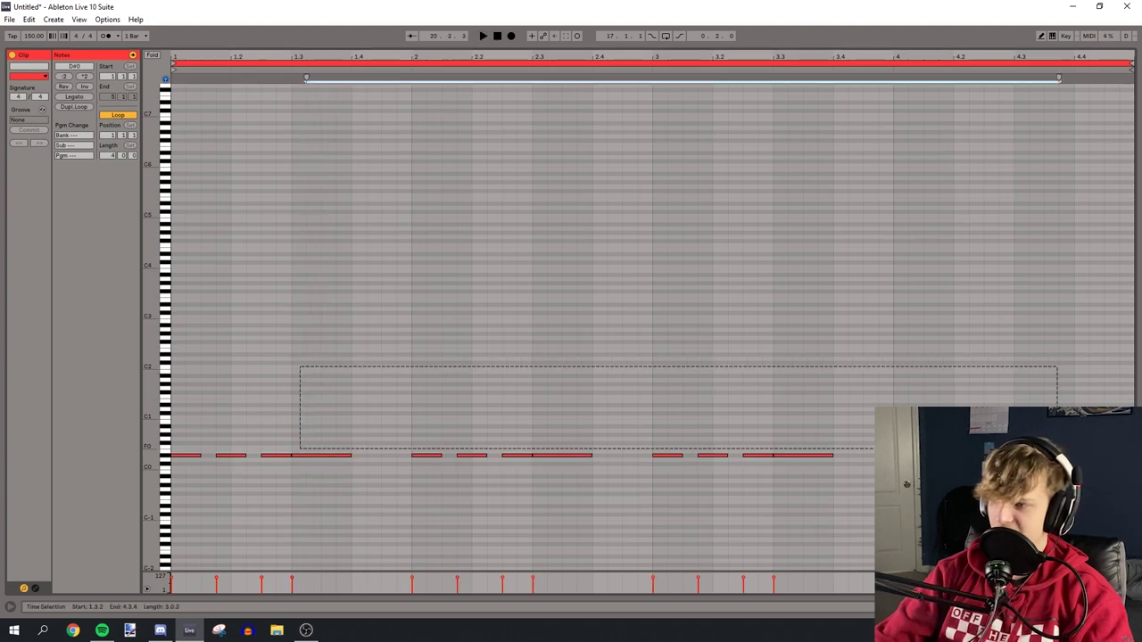
key("Delete")
left_click_drag(413, 417, 304, 455)
key("ctrl+z")
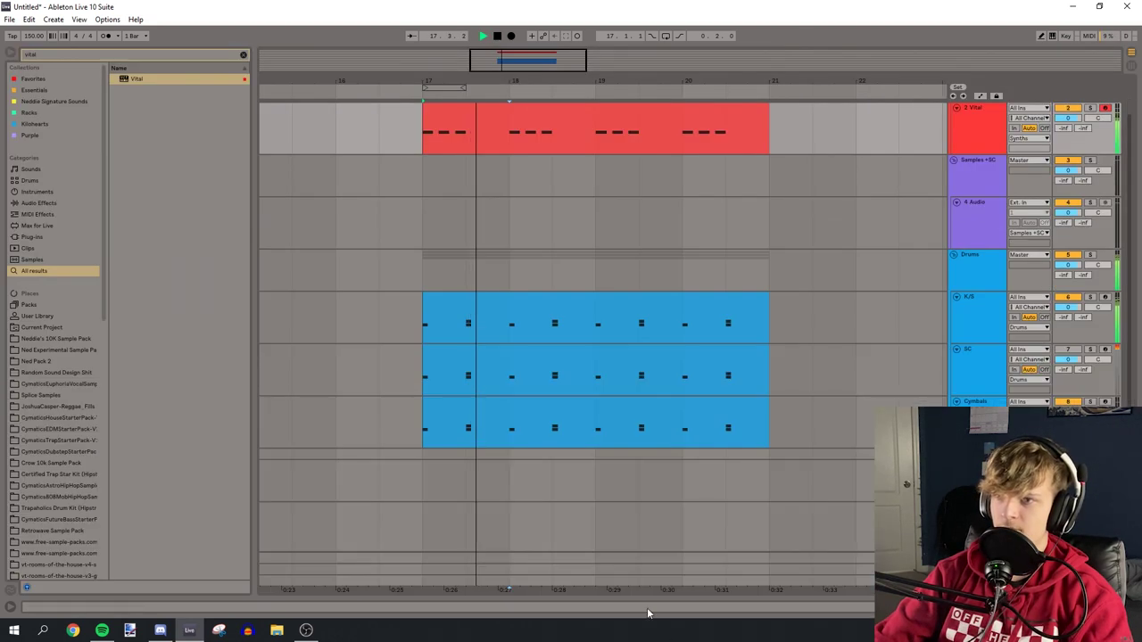
- Duplicate the 2 Vital track and open the copied MIDI clip in the note editor
key("ctrl+d")
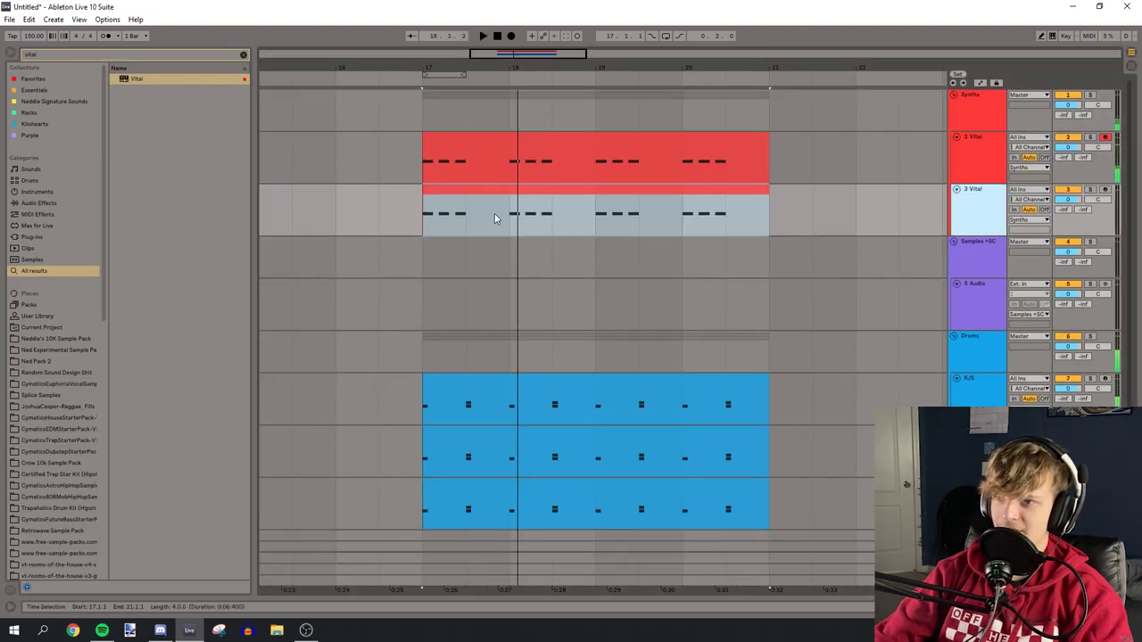
double_click(496, 218)
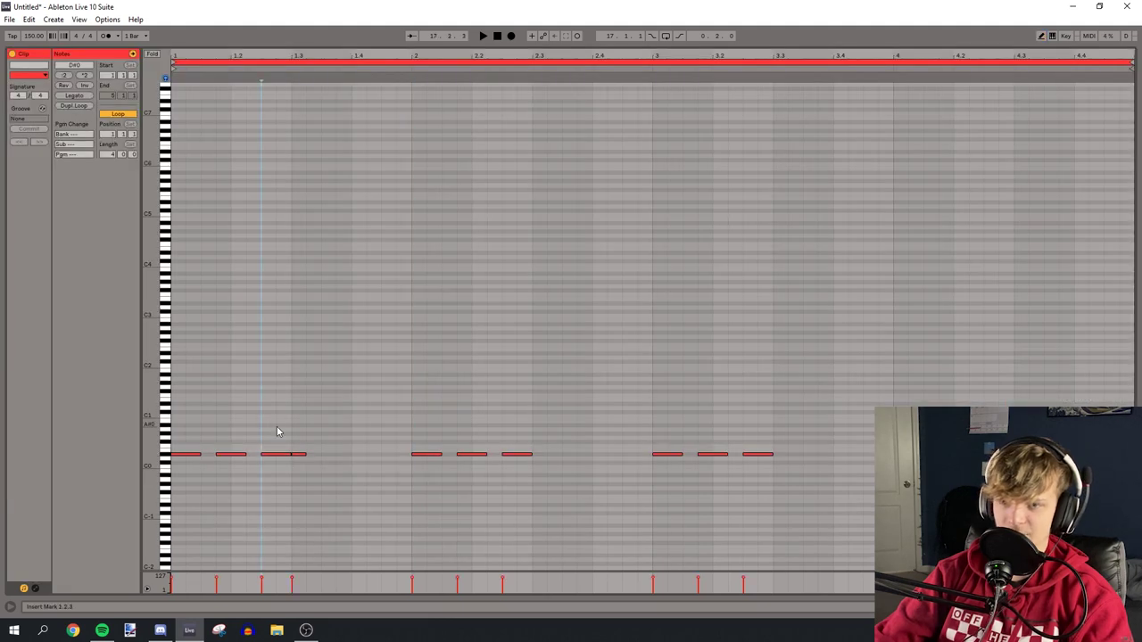
left_click(277, 424)
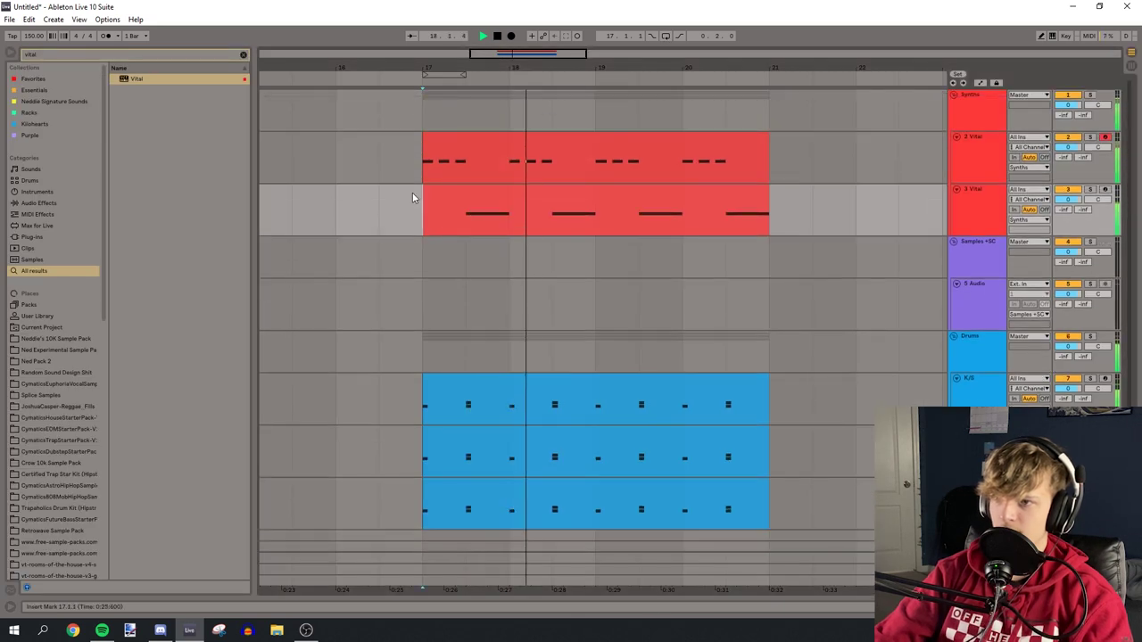
- Select the 3 Vital track and open its Vital synth
left_click(986, 202)
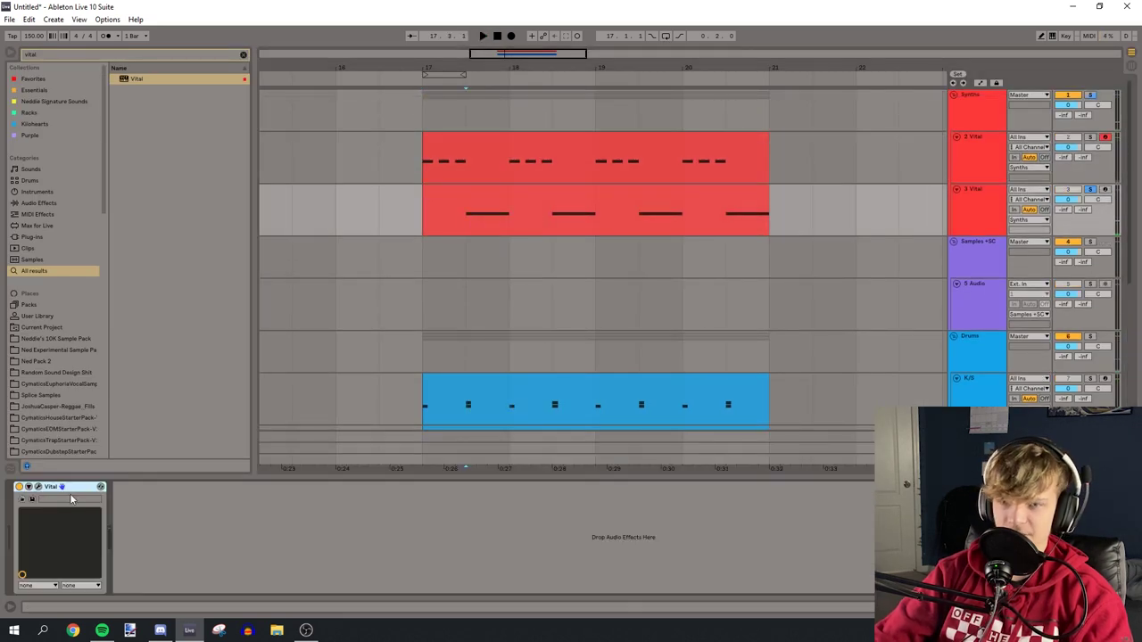
left_click(38, 487)
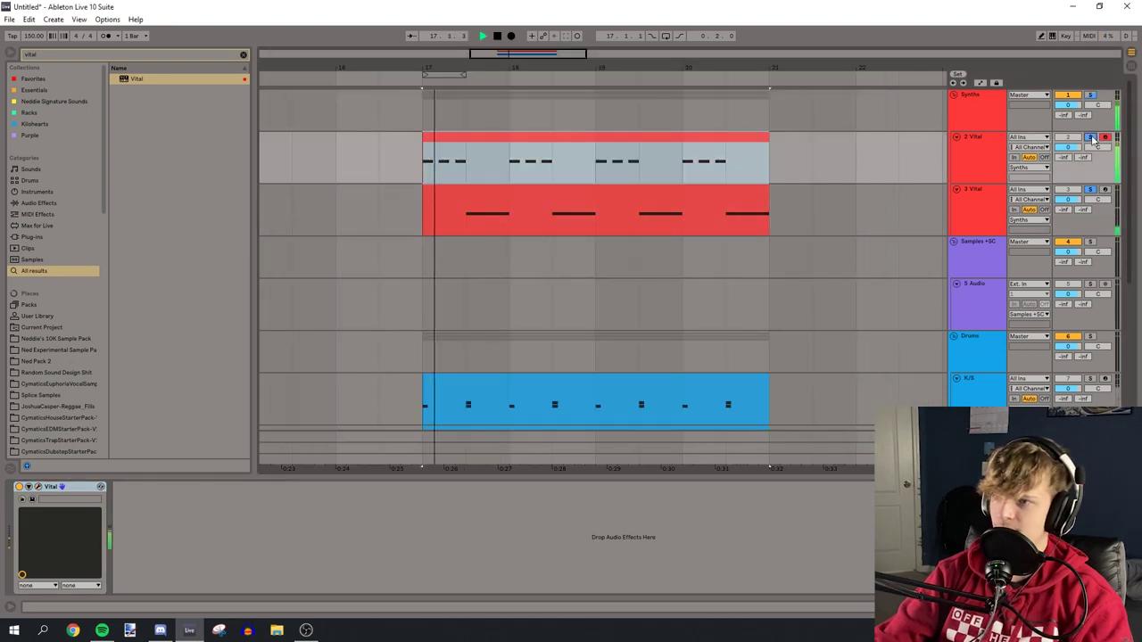
- Search the browser for "eq", load EQ Eight onto the 2 Vital track and duplicate that track
type("eq")
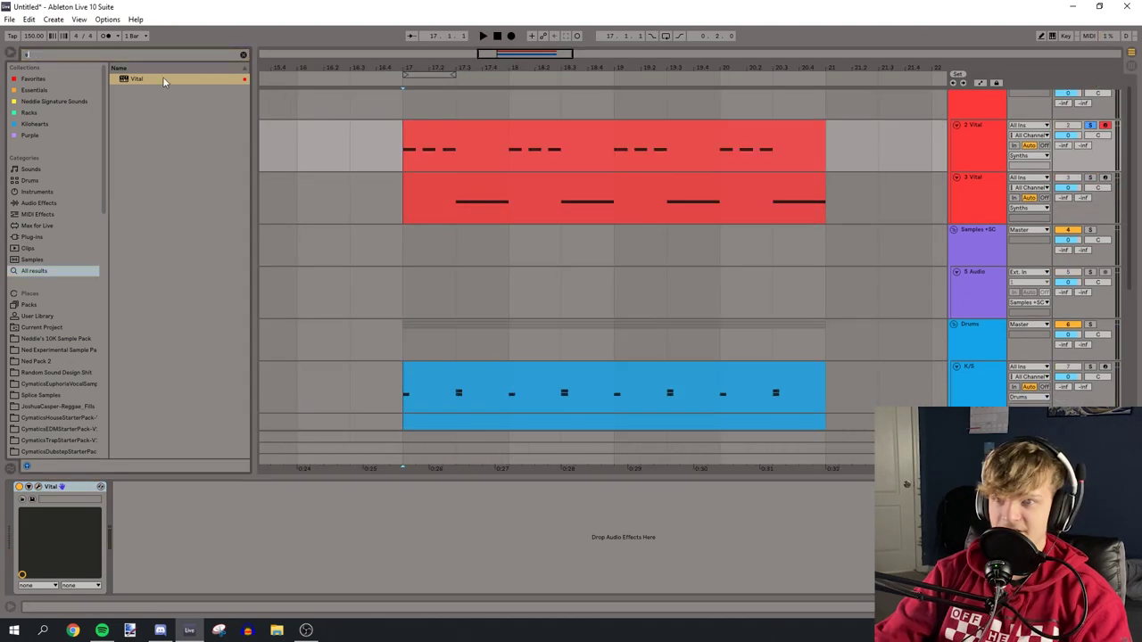
double_click(134, 81)
key("ctrl+d")
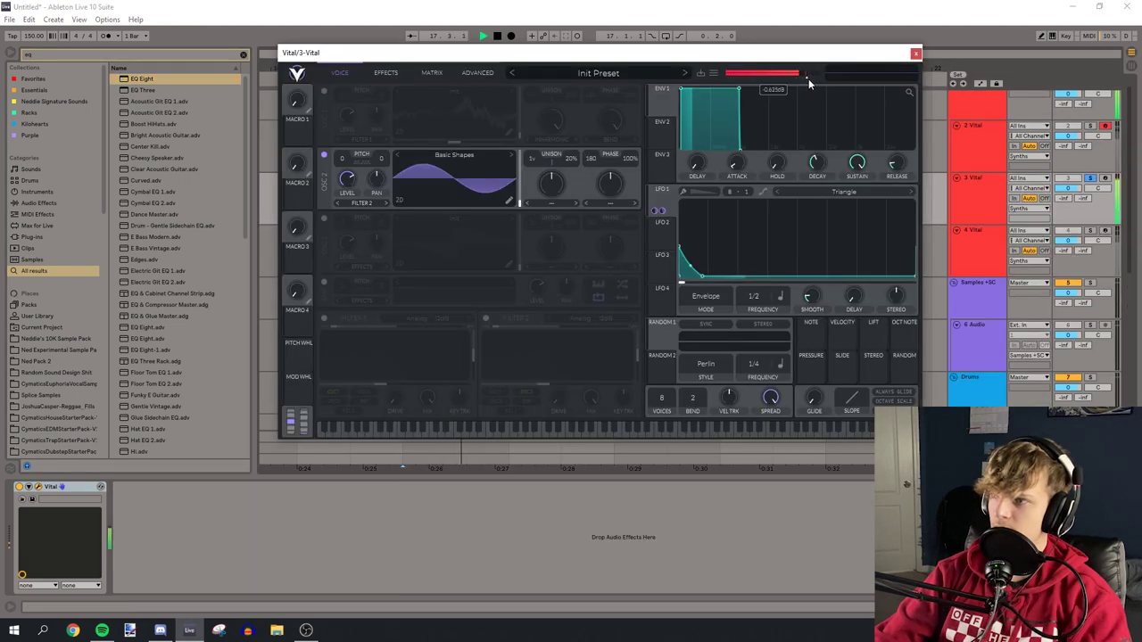
- Lower the output volume of the Vital synth on the 3 Vital track slightly and close the synth
left_click_drag(808, 78, 806, 78)
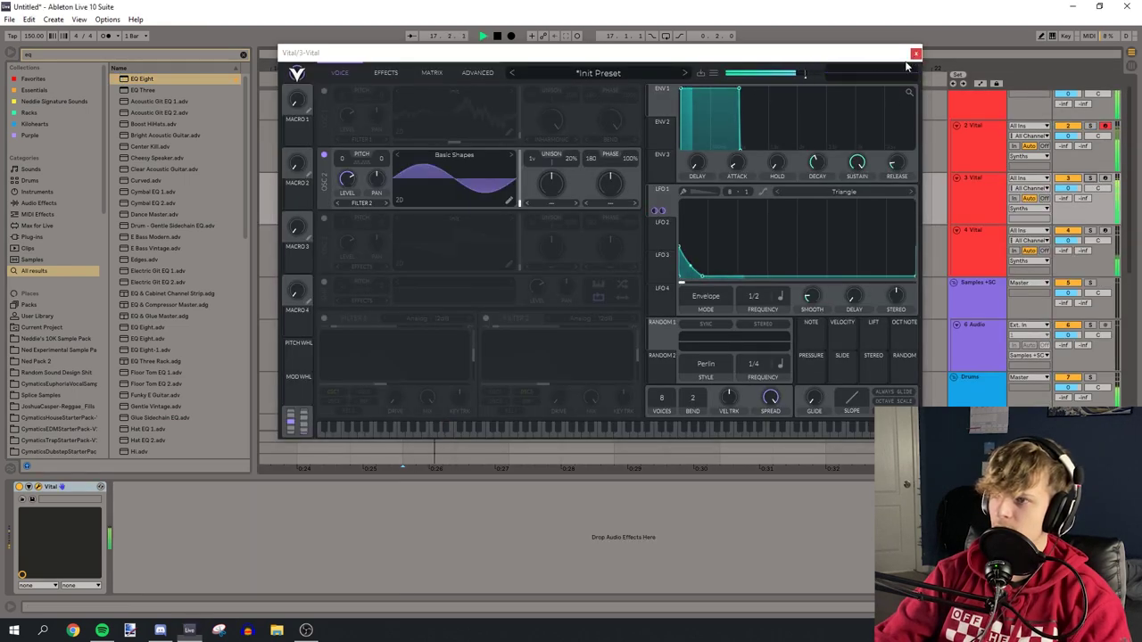
left_click(915, 54)
- Duplicate the 4 Vital track, then solo the copy and open its Vital synth
scroll(427, 225, "up", 1)
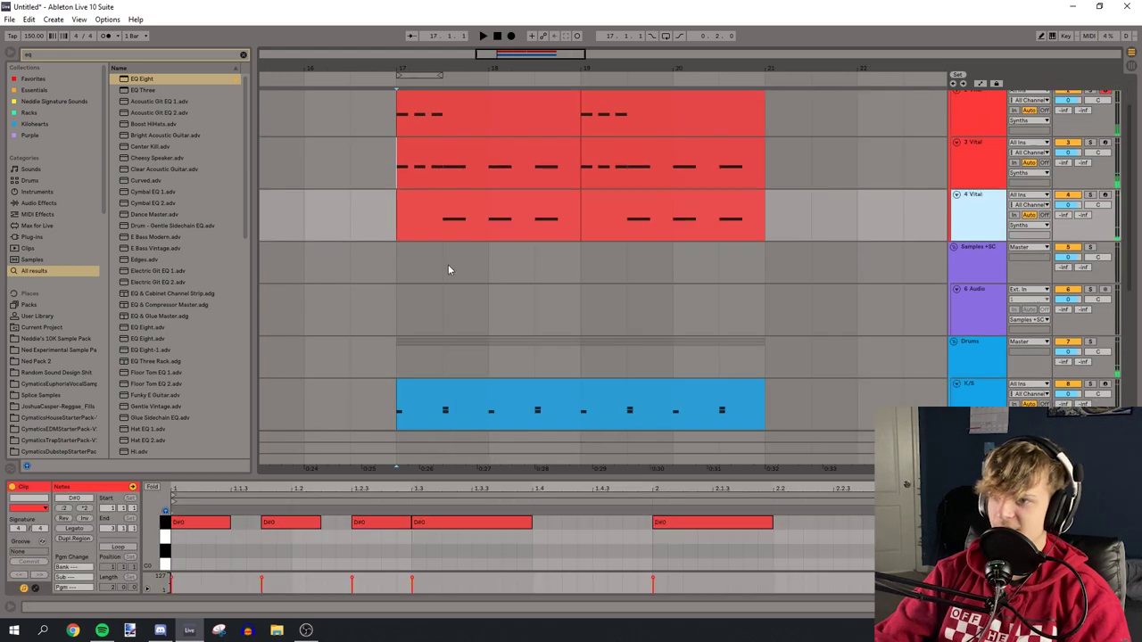
key("ctrl+d")
left_click(446, 266)
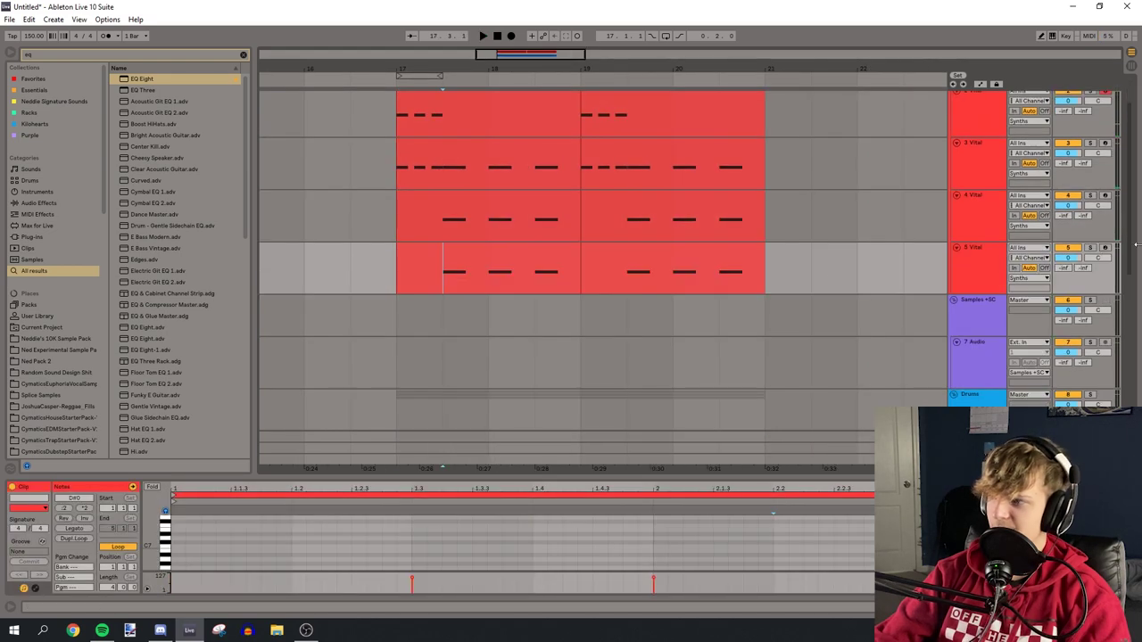
left_click(1089, 248)
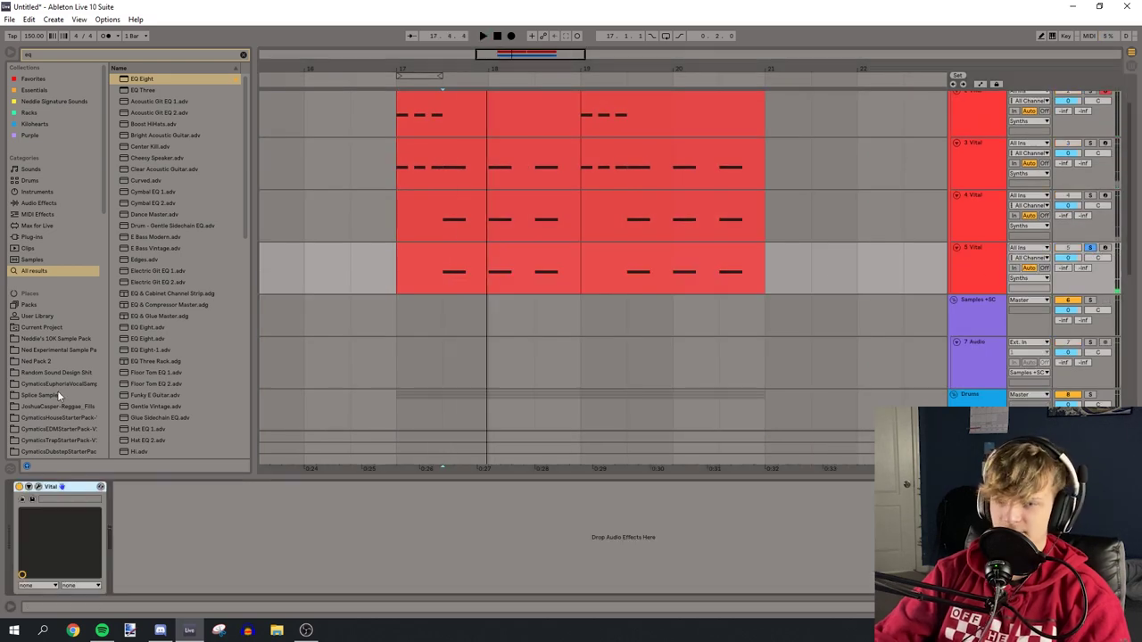
left_click(39, 487)
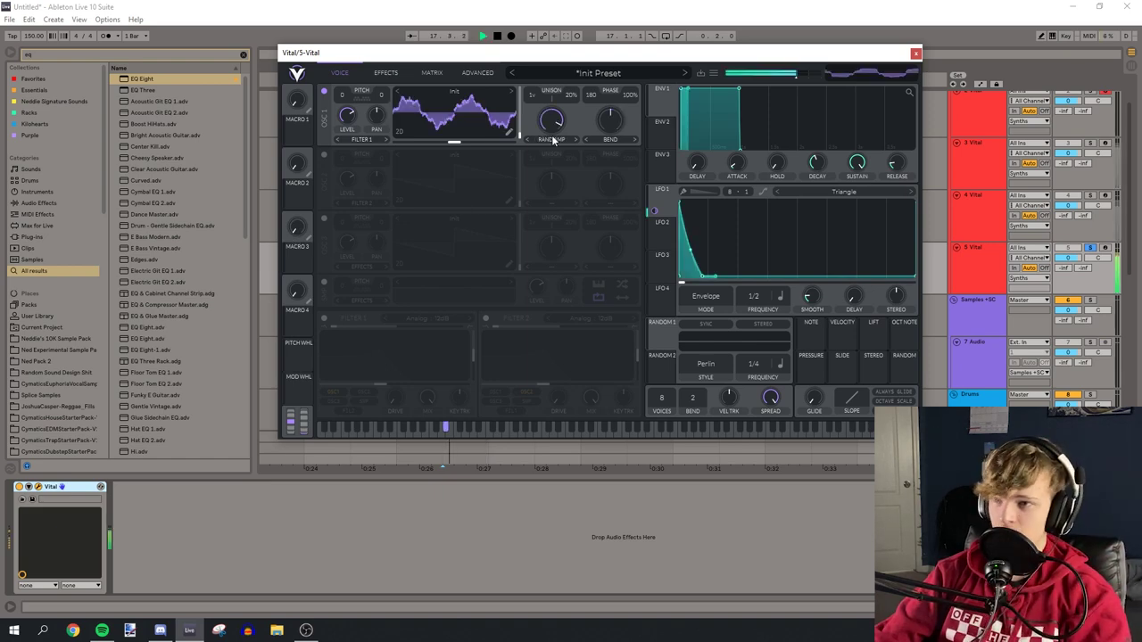
- Shape LFO 2 as a quick rise that holds at maximum in Envelope mode and assign it to oscillator 1's Rand Amp spectral morph
left_click_drag(553, 138, 552, 145)
key("space")
left_click(659, 225)
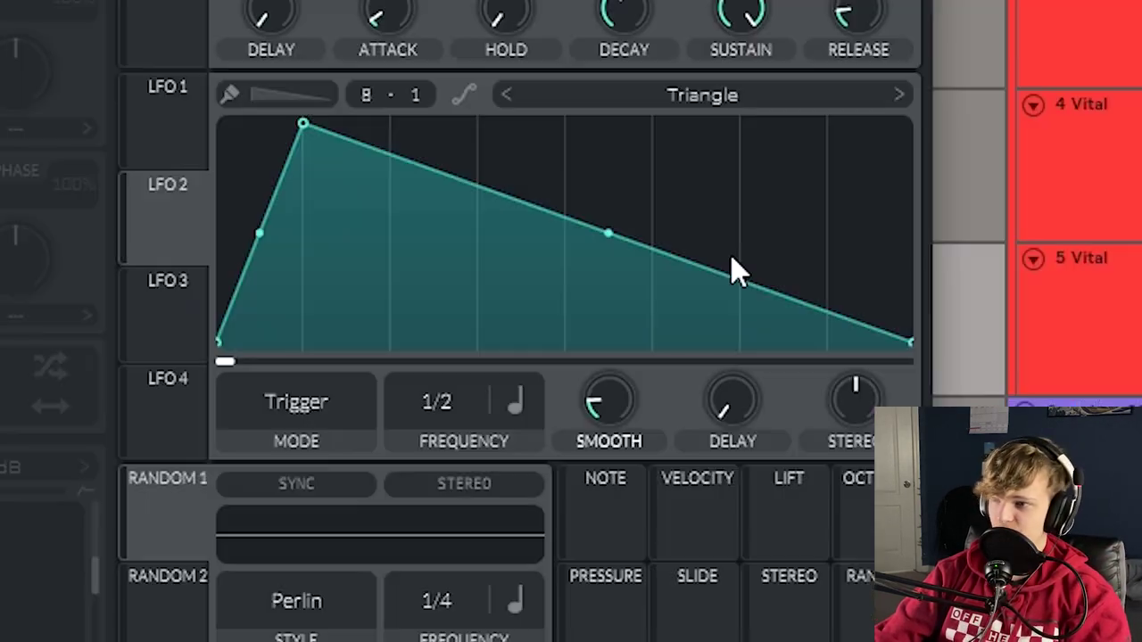
double_click(853, 246)
left_click_drag(659, 226, 551, 139)
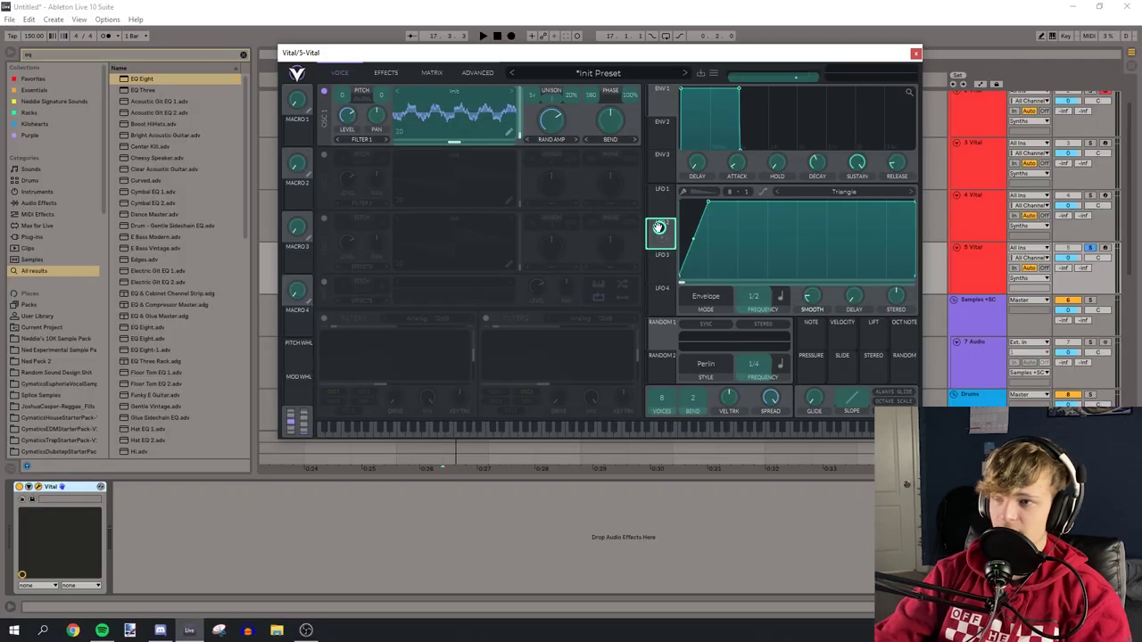
key("space")
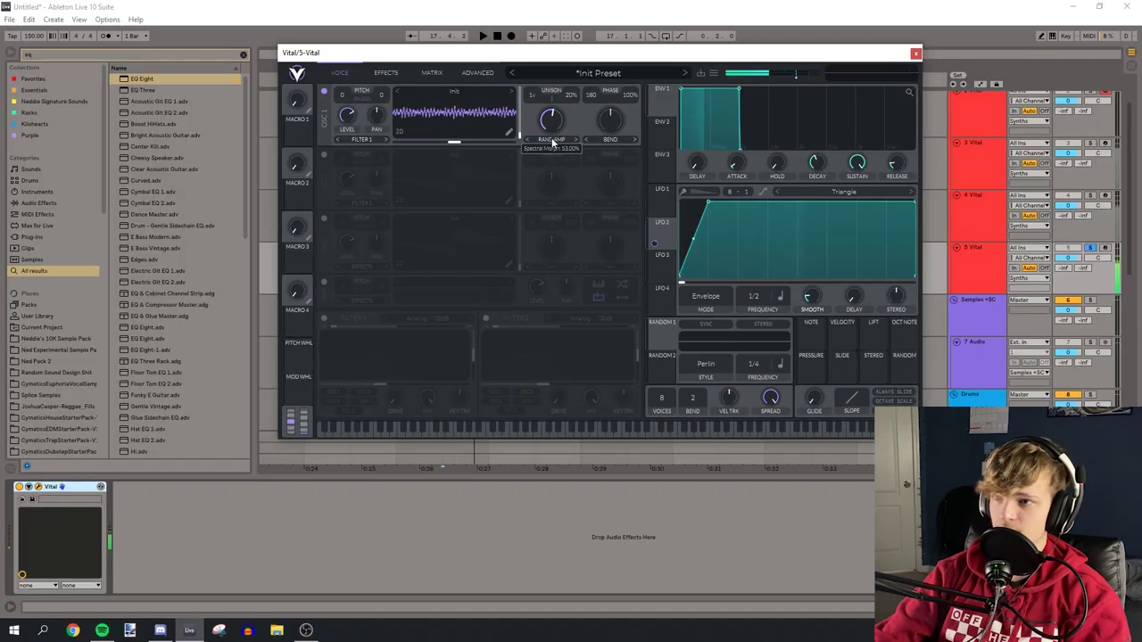
- Search the browser for "ott", add OTT to the 5 Vital track and place an EQ Eight between Vital and OTT
left_click(375, 73)
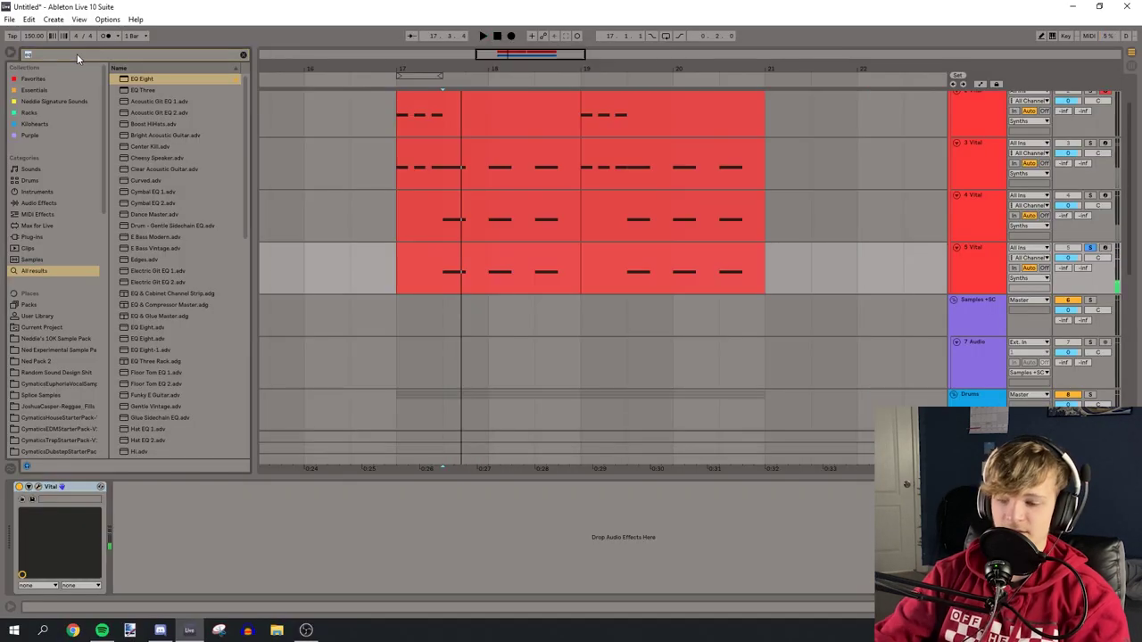
type("ott")
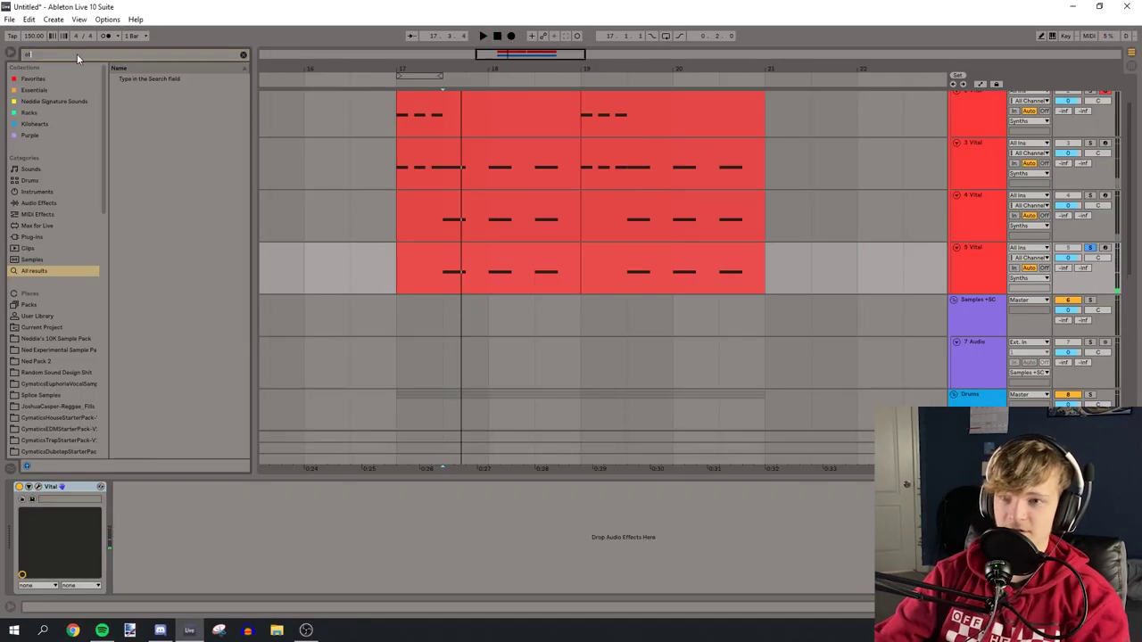
key("space")
key("space")
left_click_drag(142, 78, 136, 578)
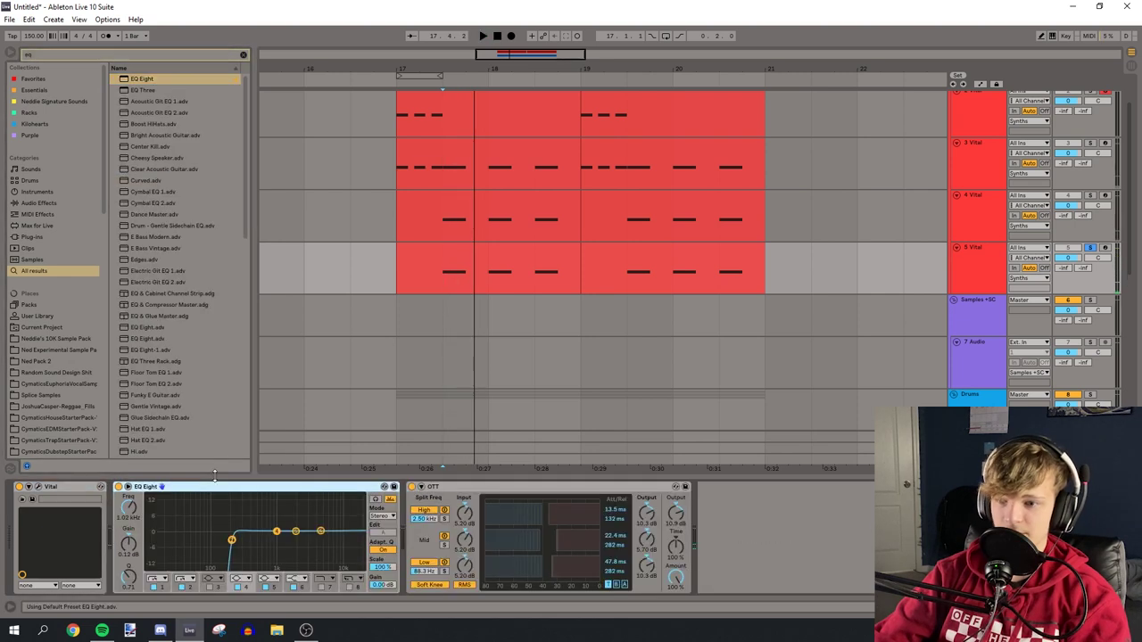
key("space")
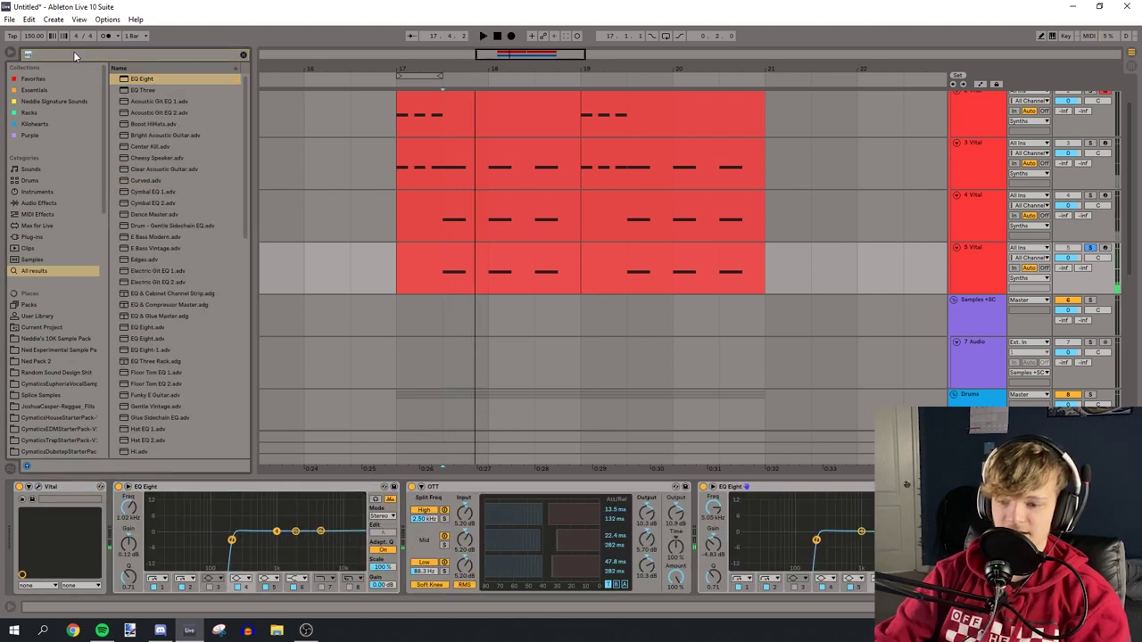
- Search the browser for the Disperser effect with "disper"
left_click(74, 54)
type("dis")
type("per")
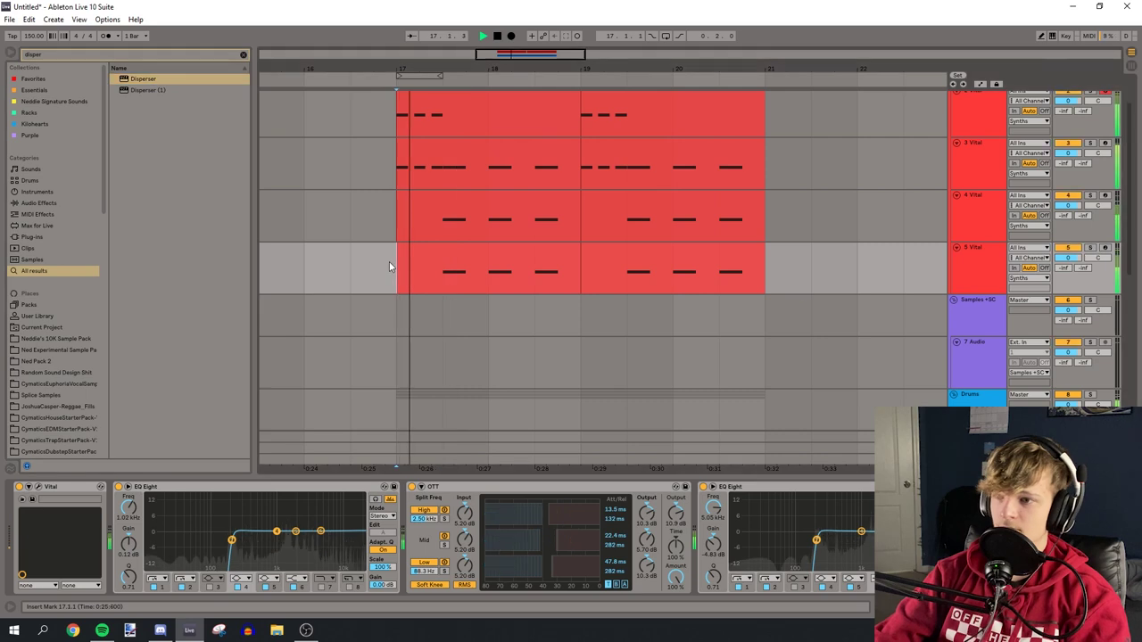
- Play the arrangement from bar 17 to audition the layered Vital tracks
scroll(389, 261, "up", 2)
left_click(400, 214)
left_click(388, 215)
scroll(394, 215, "down", 5)
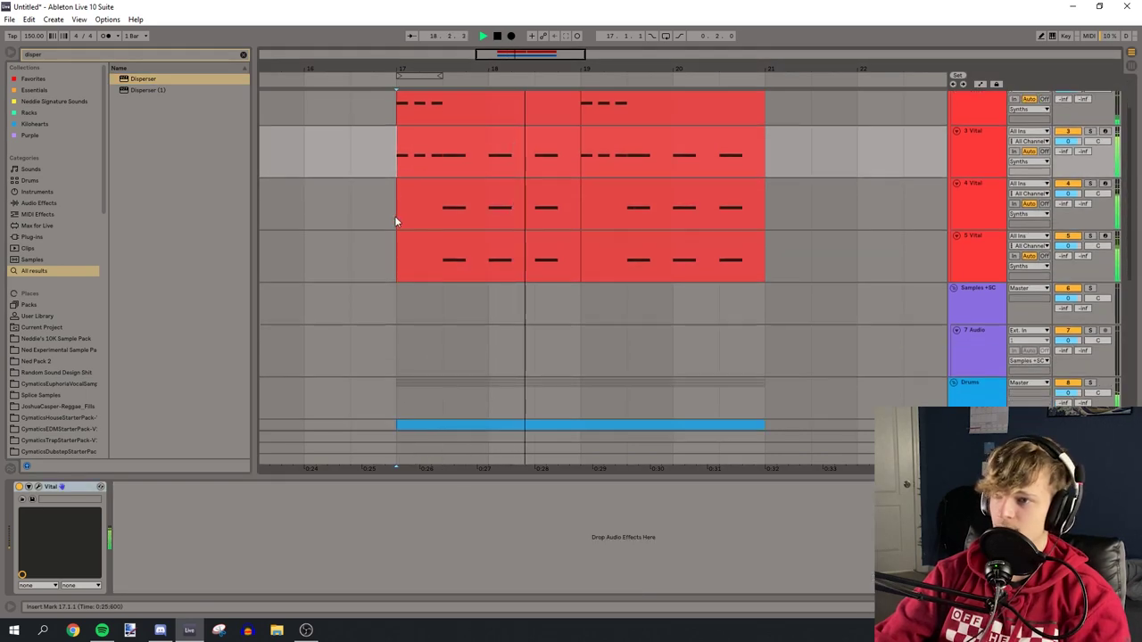
scroll(395, 223, "up", 4)
left_click(395, 230)
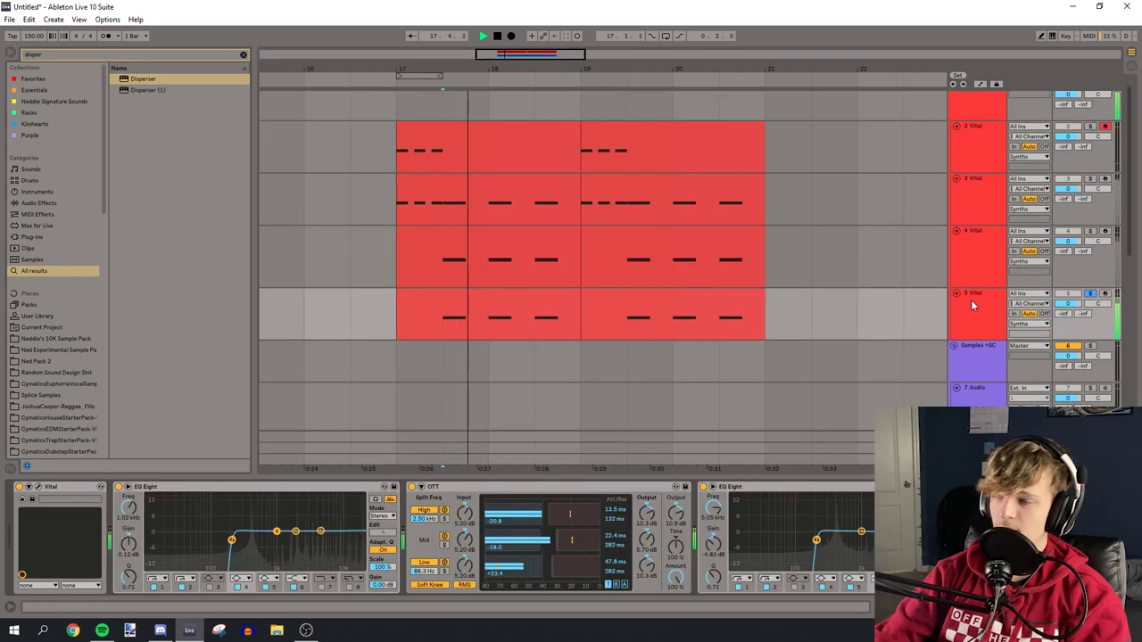
- Stop playback and search the browser for "reverb"
key("space")
left_click(91, 51)
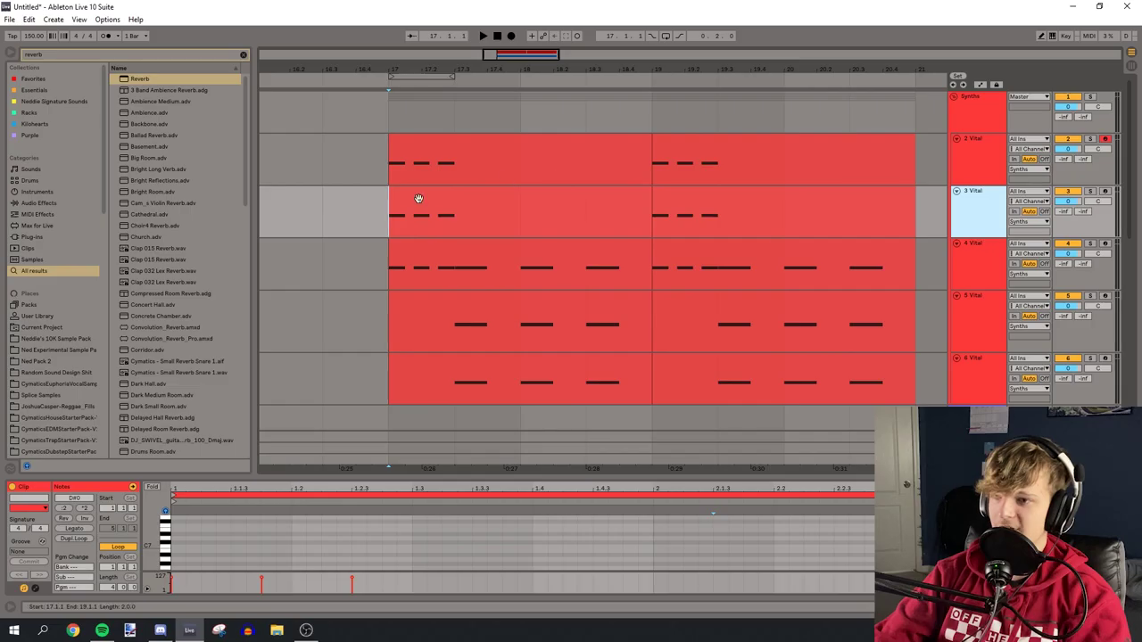
- Move the first clip on the 3 Vital track so it starts at 17.4
left_click(418, 194)
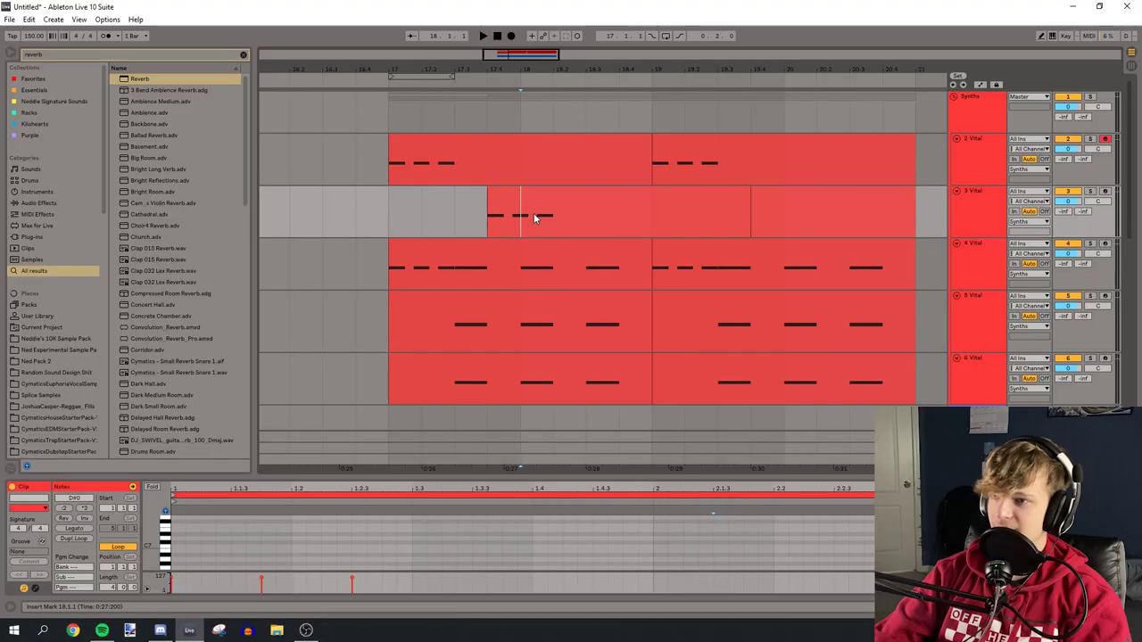
left_click(535, 218)
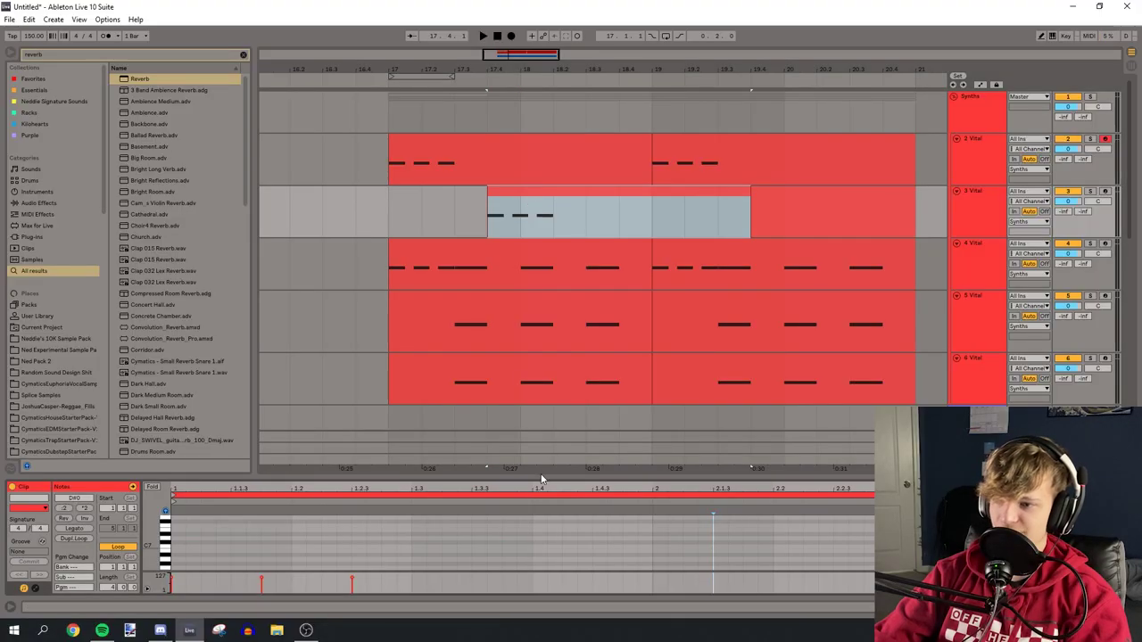
- Enlarge the note editor of the moved 3 Vital clip and select all its notes
left_click_drag(542, 477, 527, 53)
left_click(399, 348)
key("ctrl+a")
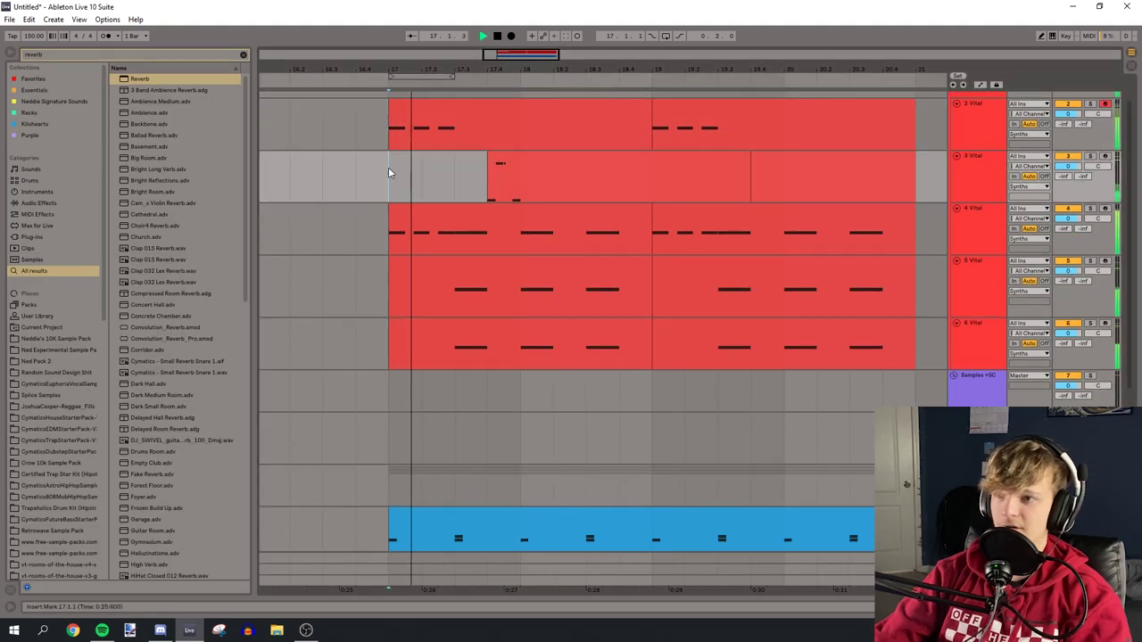
- Duplicate the section of the 3 Vital clip from 17.4 to 18.2 directly after itself
left_click(476, 183)
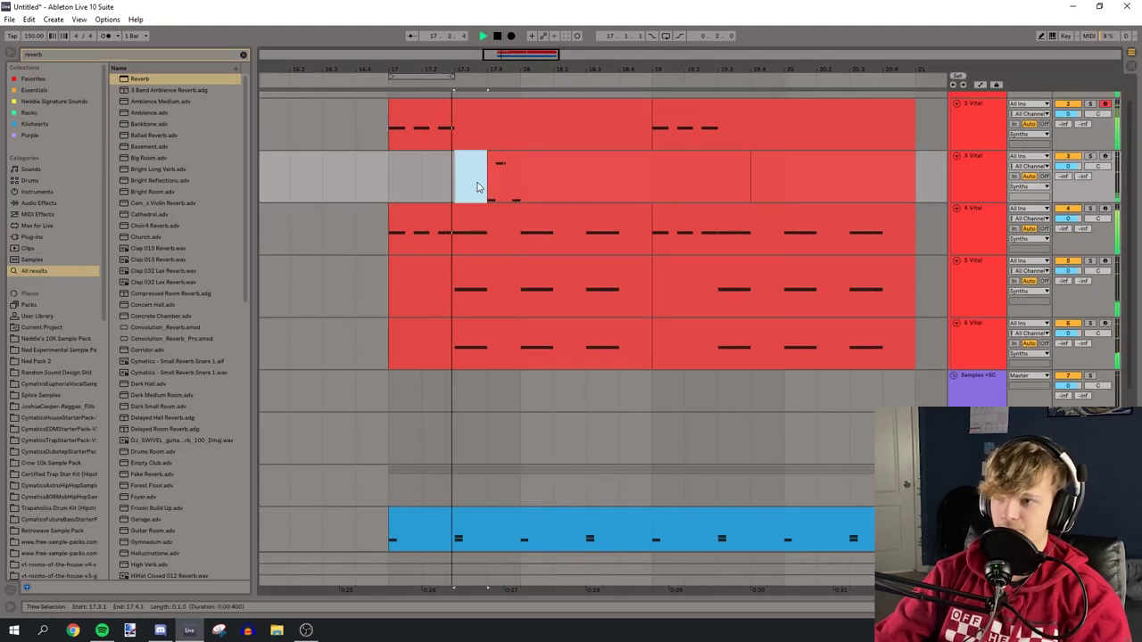
left_click_drag(500, 183, 542, 186)
key("ctrl+d")
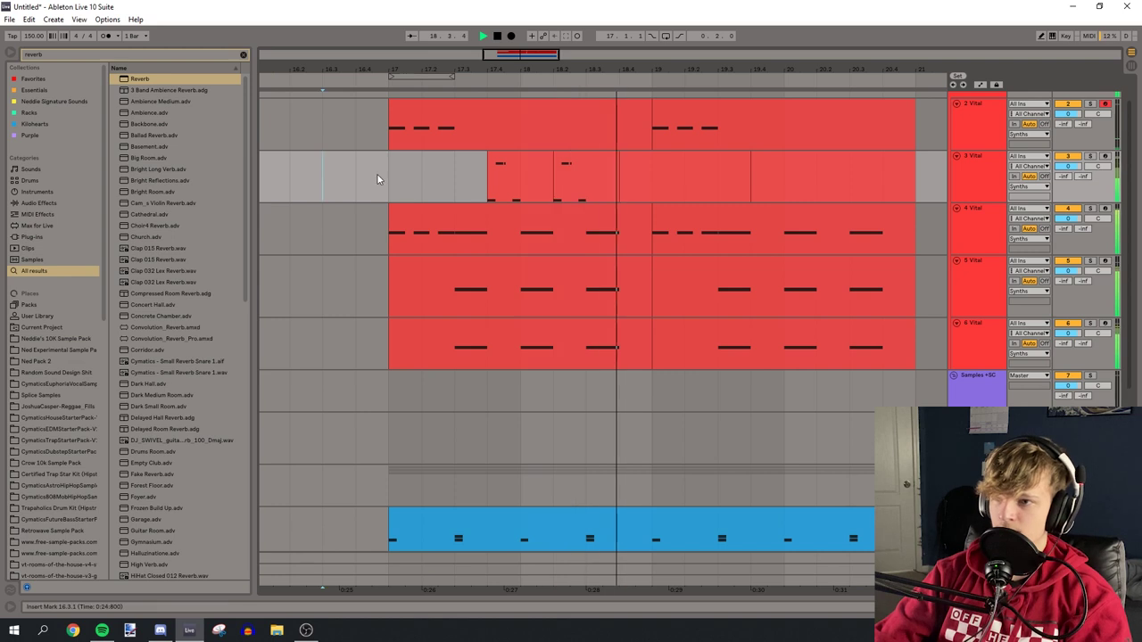
- Remove the EQ Eight from the 3 Vital track and restart playback
key("space")
left_click(955, 194)
left_click(243, 489)
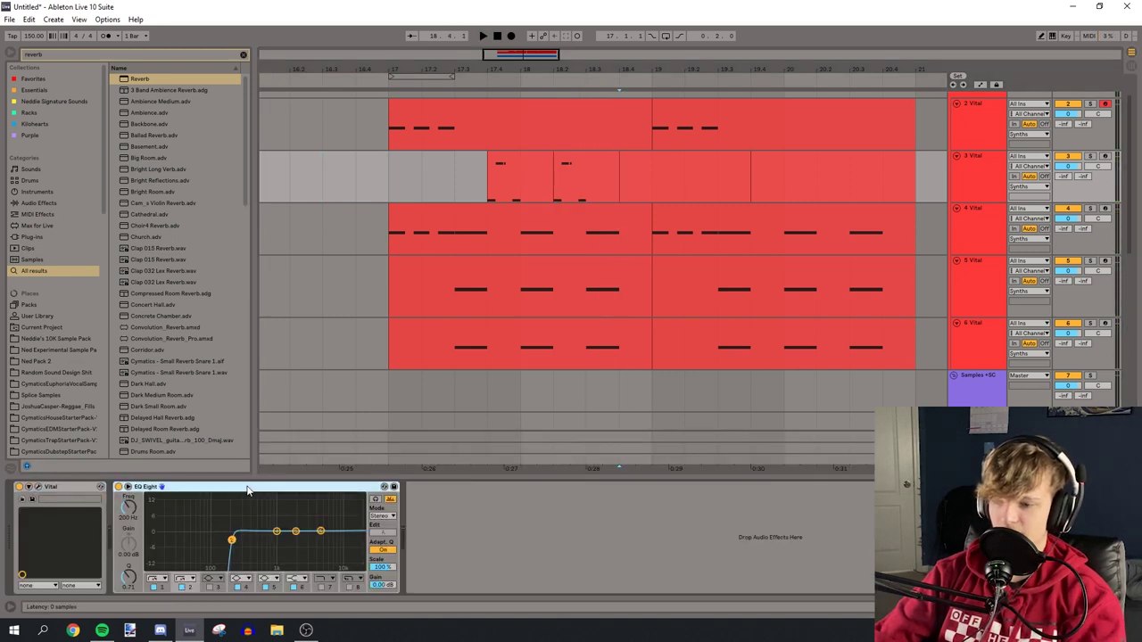
key("Delete")
key("space")
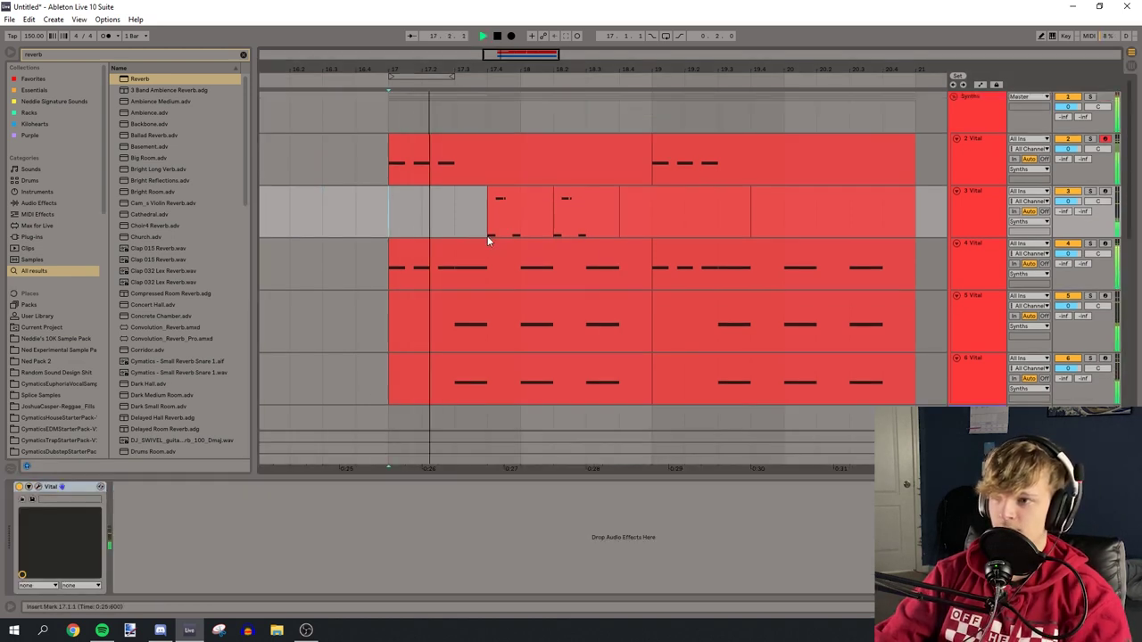
- Copy the short 3 Vital clip to 18.4, delete the part of the copy after bar 19, and return the playhead to bar 17
left_click(519, 207)
key("ctrl+d")
key("ctrl+d")
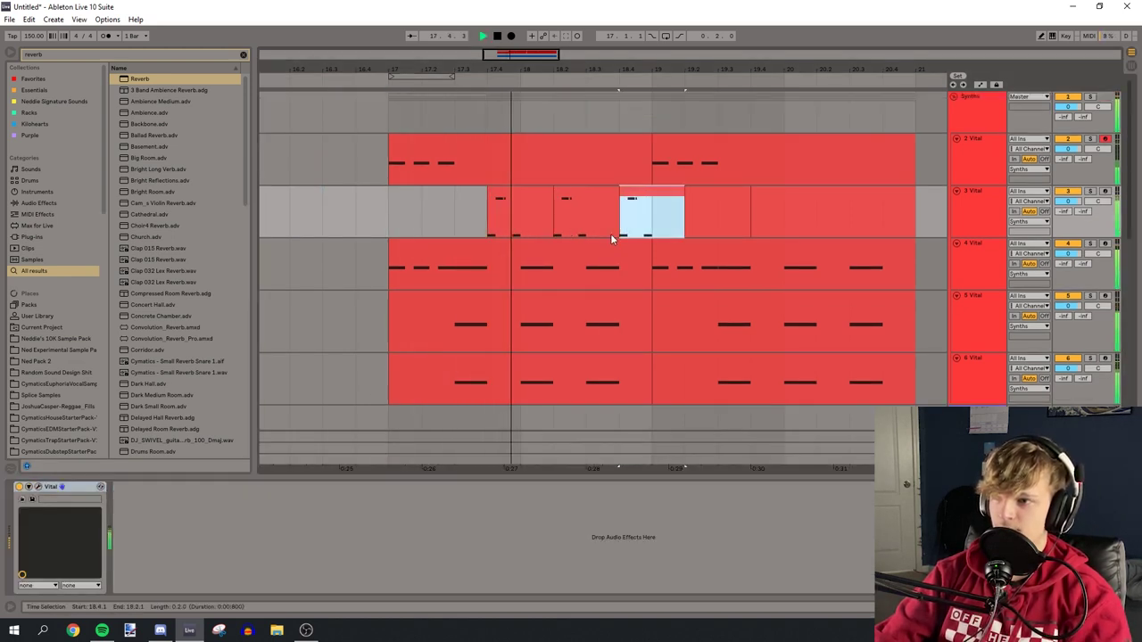
left_click(640, 224)
key("ctrl+e")
key("Delete")
left_click(388, 212)
key("space")
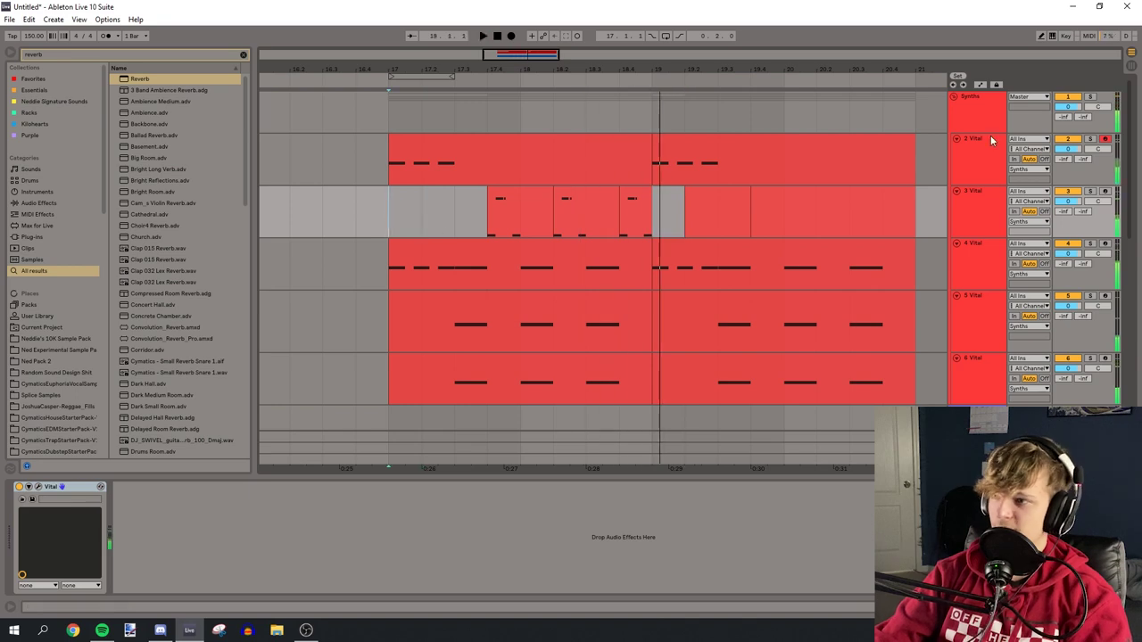
- Load Vital onto a new MIDI track below 6 Vital and close the plugin window
left_click(986, 120)
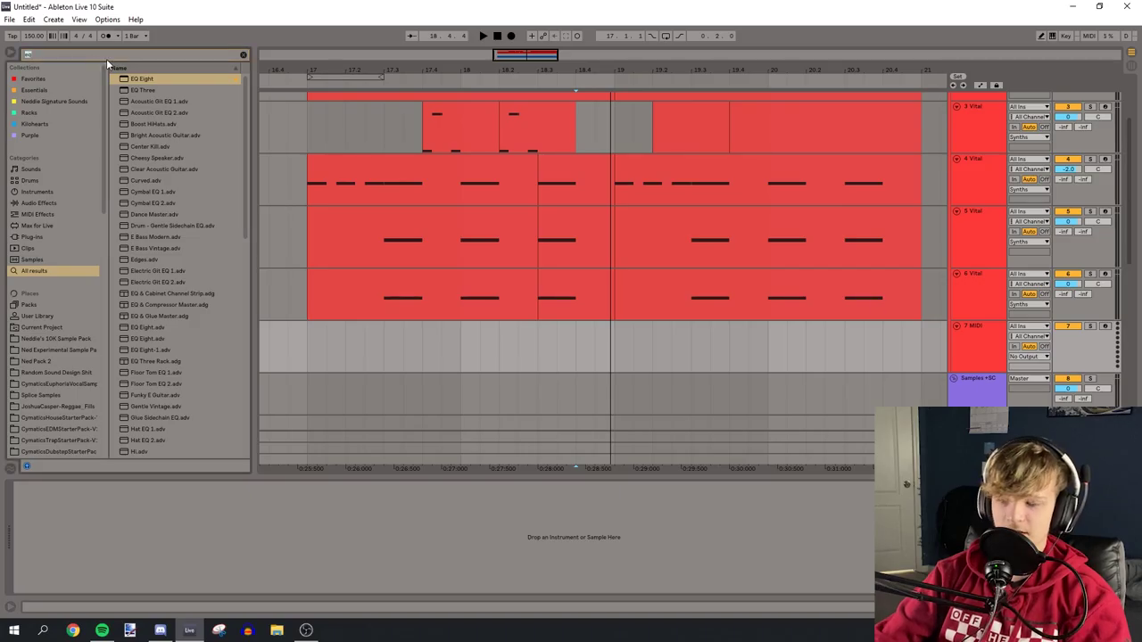
type("vital")
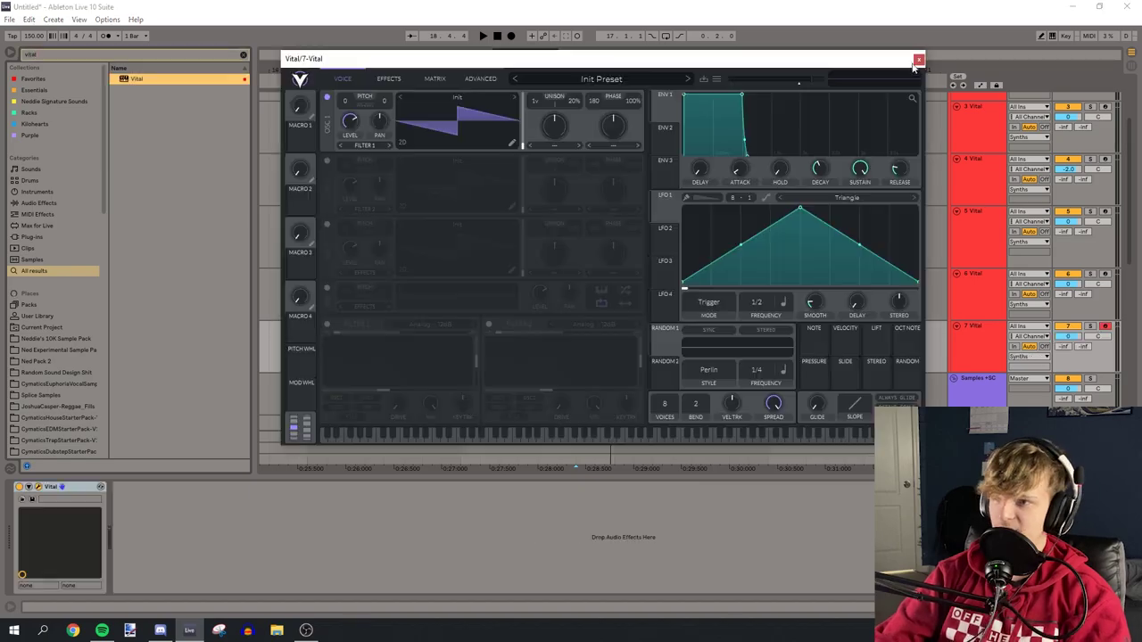
left_click(918, 59)
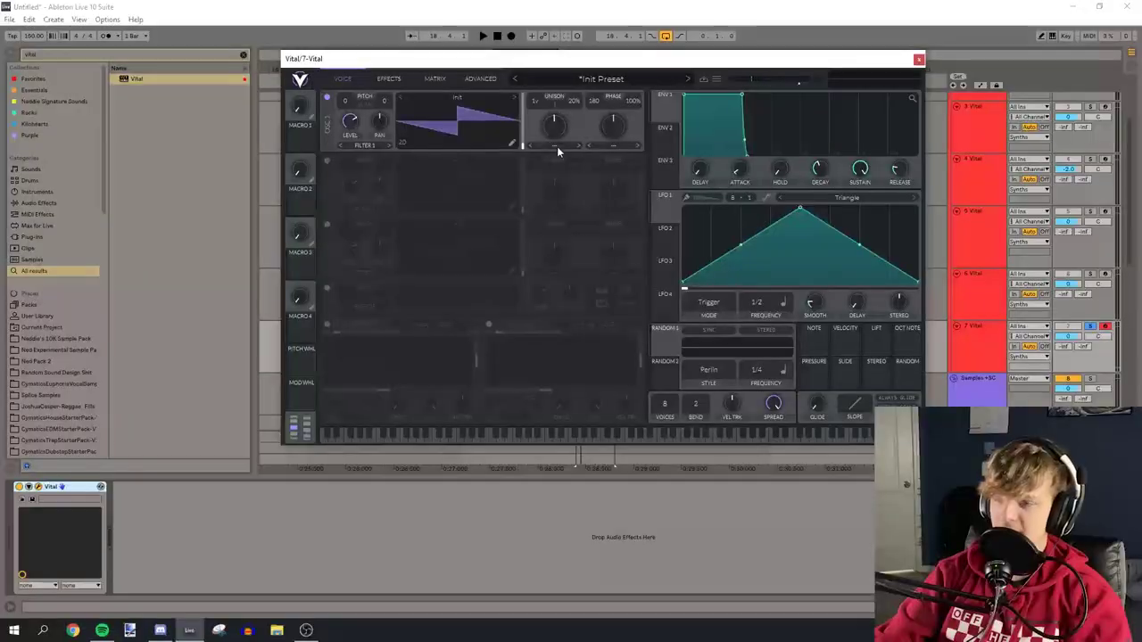
- Set oscillator 1's spectral morph in 7 Vital to Inharmonic Stretch and close the Vital and Disperser windows
left_click(556, 146)
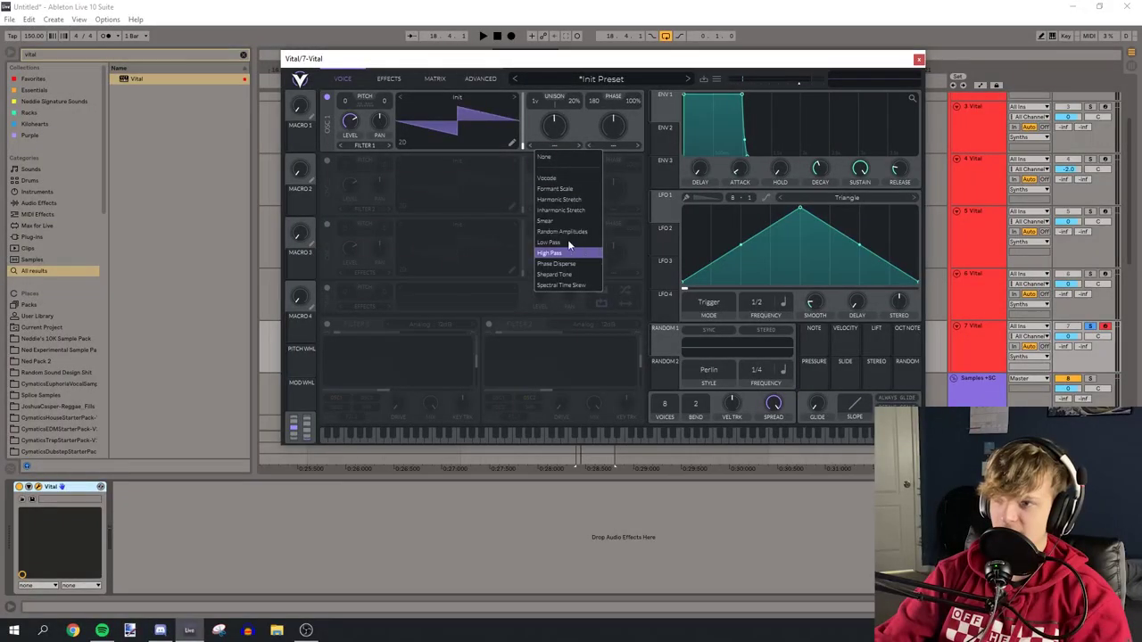
left_click(567, 239)
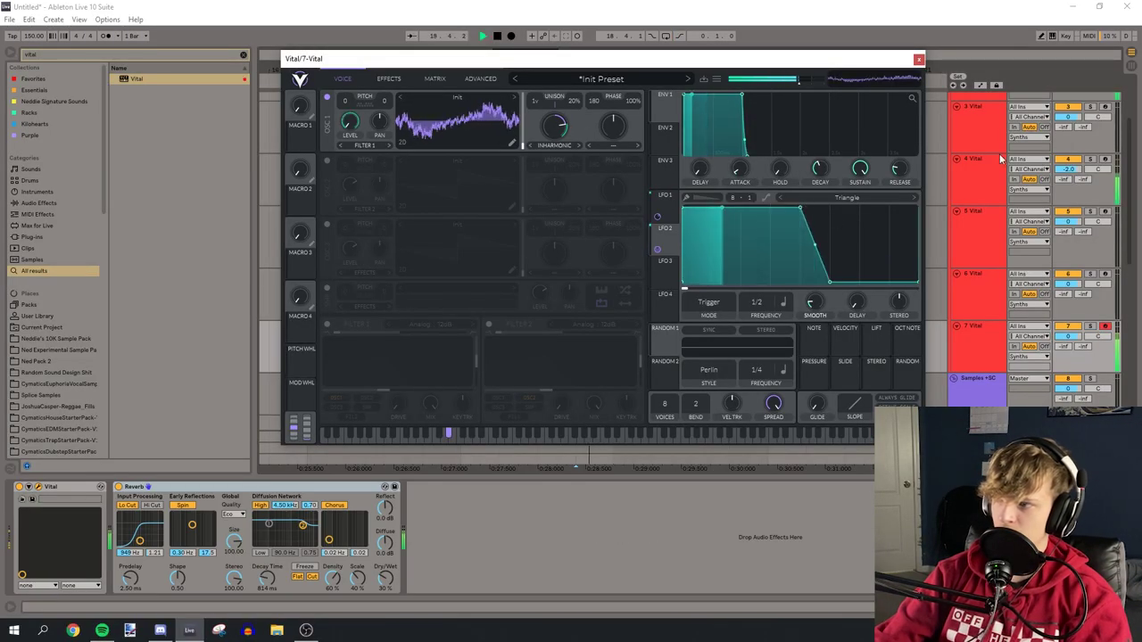
left_click(919, 61)
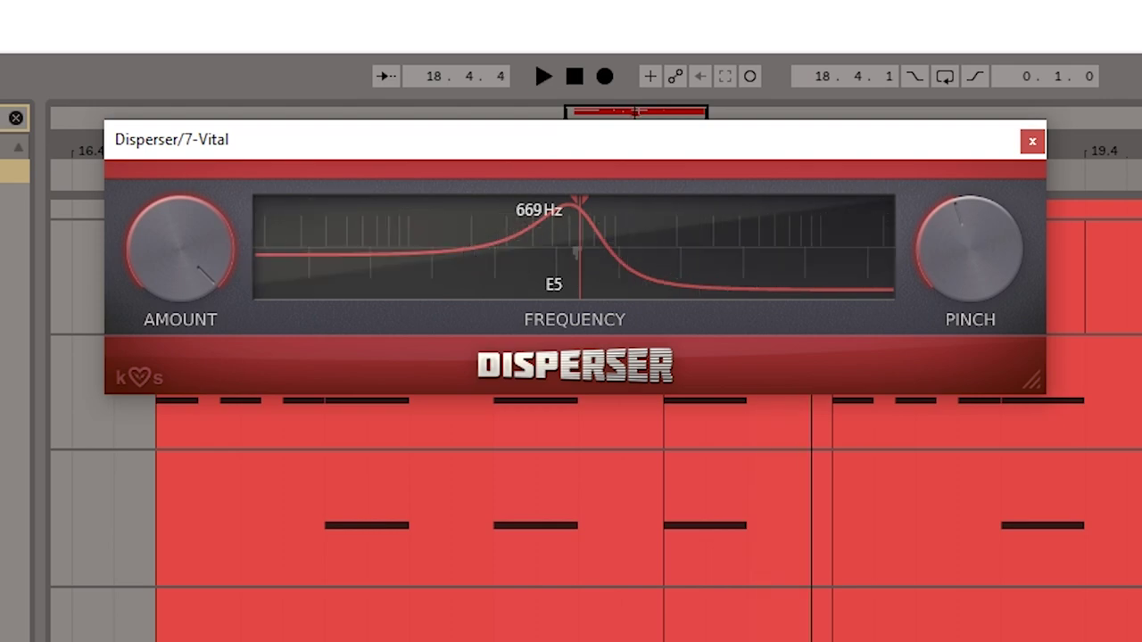
left_click(1033, 141)
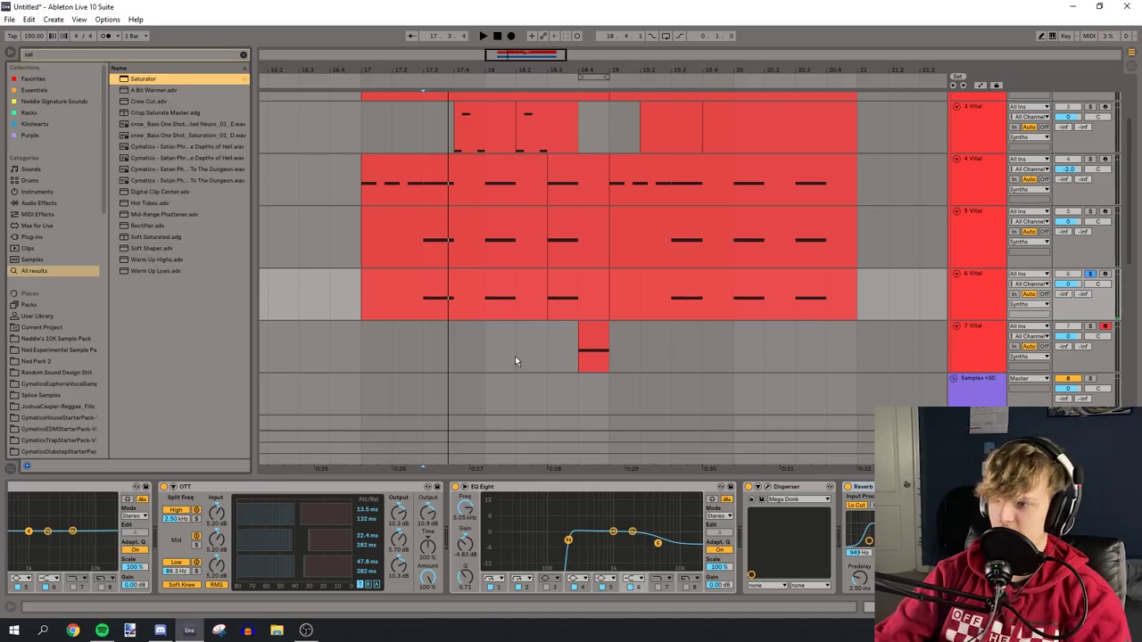
- Add a Saturator with 4 dB drive between 6 Vital's Disperser and Reverb, and automate the track's Macro 1 from 19.3
left_click_drag(143, 78, 837, 537)
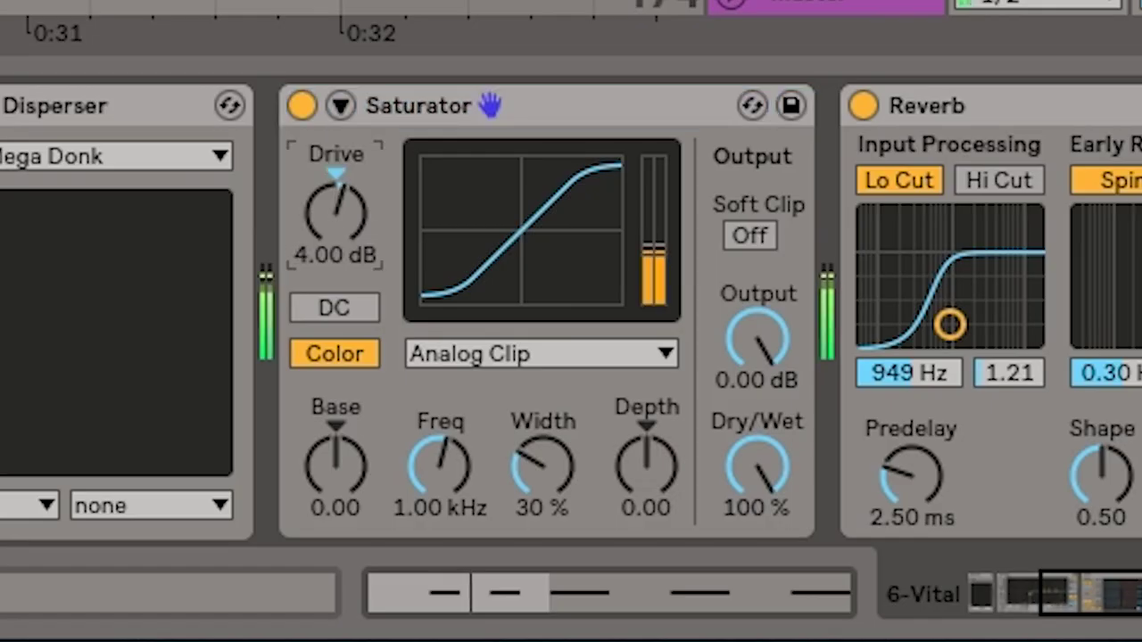
left_click_drag(335, 214, 335, 210)
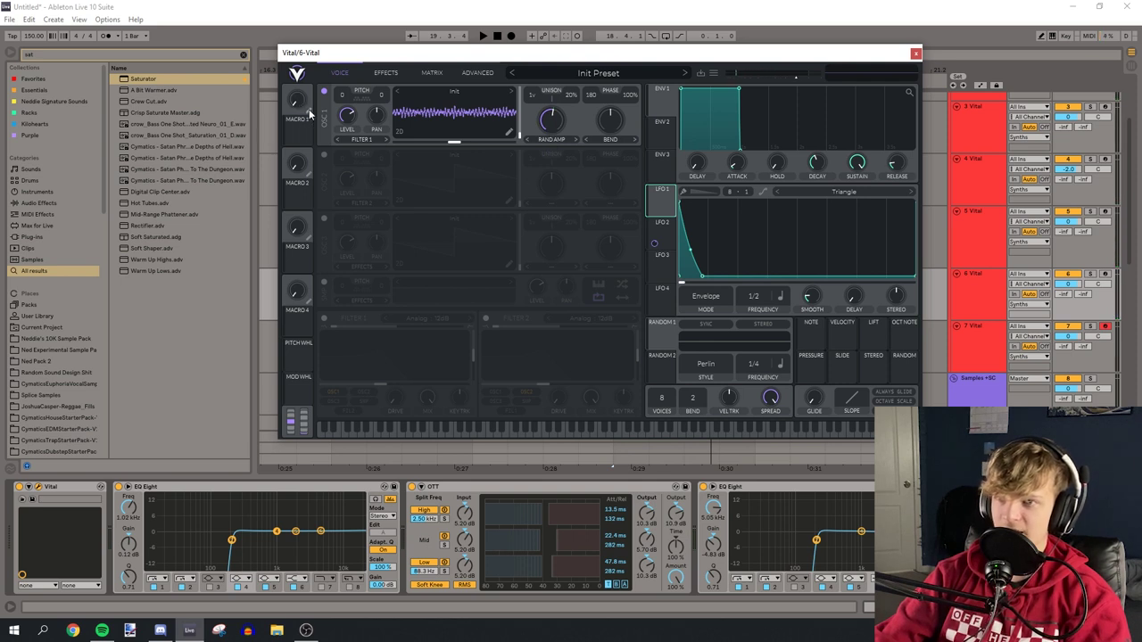
key("space")
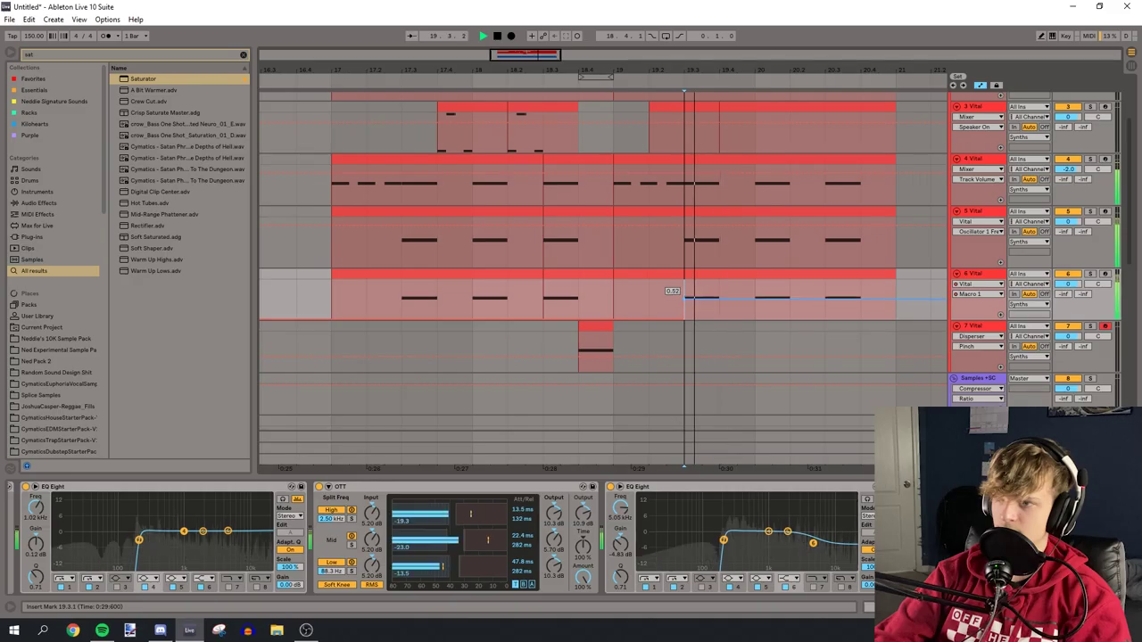
key("ctrl+a")
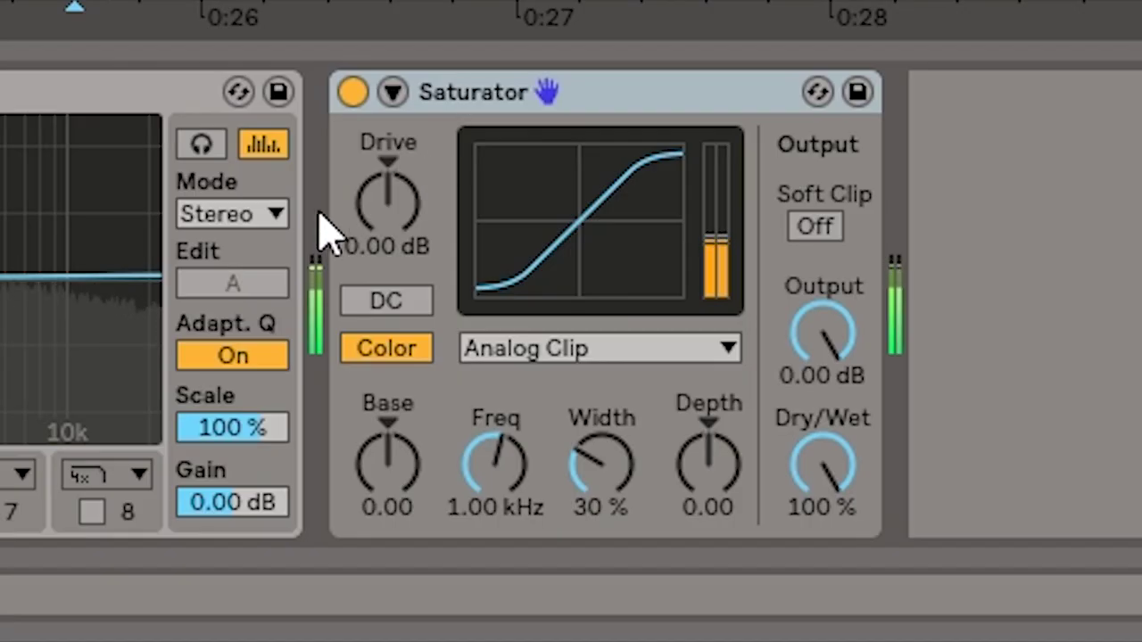
- Set the drive of the Saturator following 2 Vital's EQ Eight to 4 dB
left_click_drag(388, 205, 387, 179)
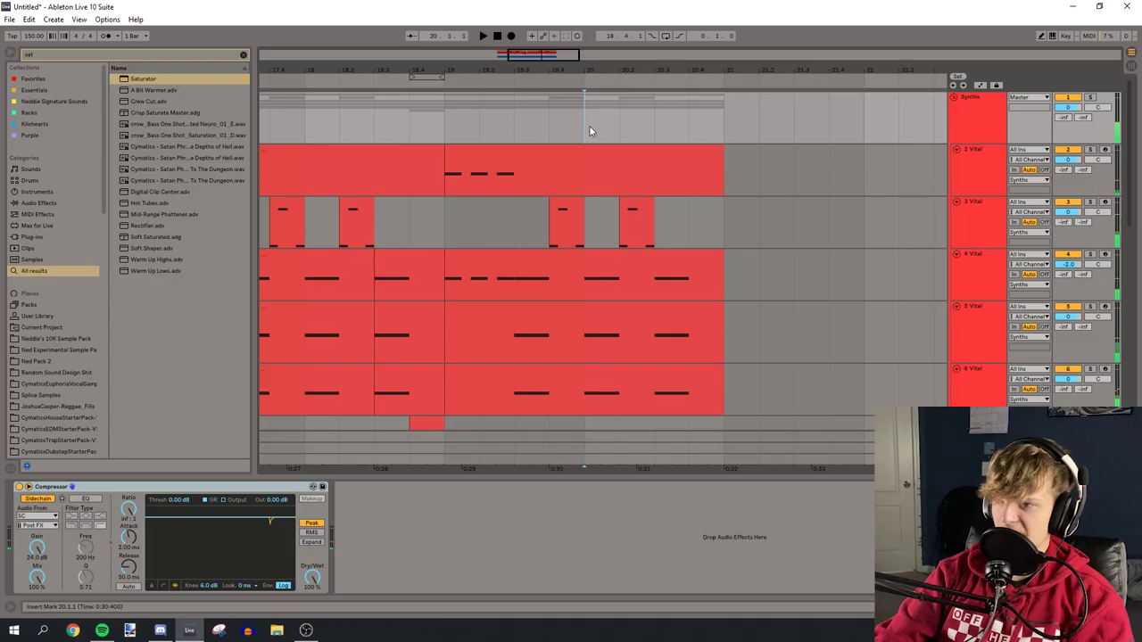
- Delete the synth clip sections from 20.1 to 21 across the Vital tracks
mouse_move(587, 127)
left_mouse_down()
mouse_move(685, 261)
mouse_move(741, 387)
left_mouse_up()
key("Delete")
left_click(430, 214)
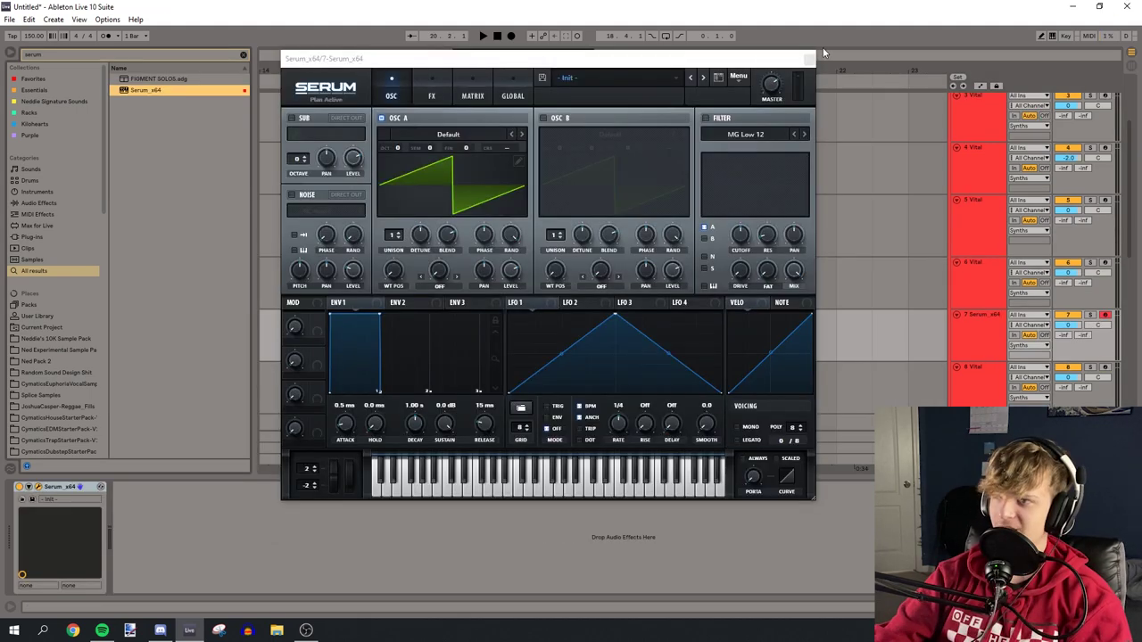
- Shape LFO 1 in 7 Serum into a falling ramp and assign it to the MG Low 12 filter's cutoff
left_click(818, 50)
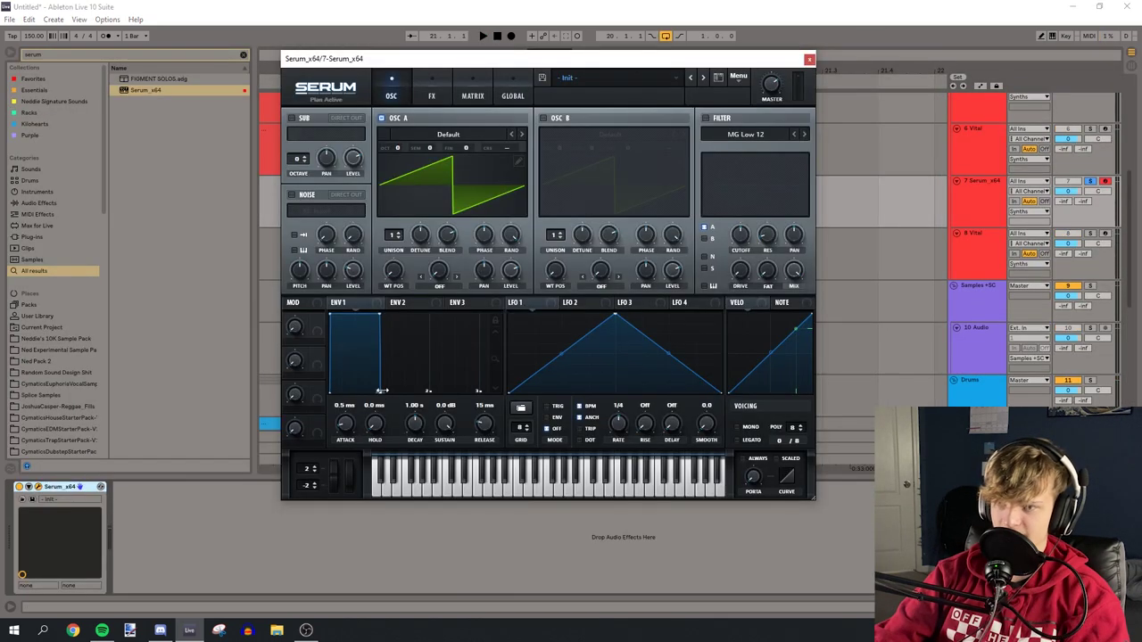
left_click_drag(615, 314, 508, 313)
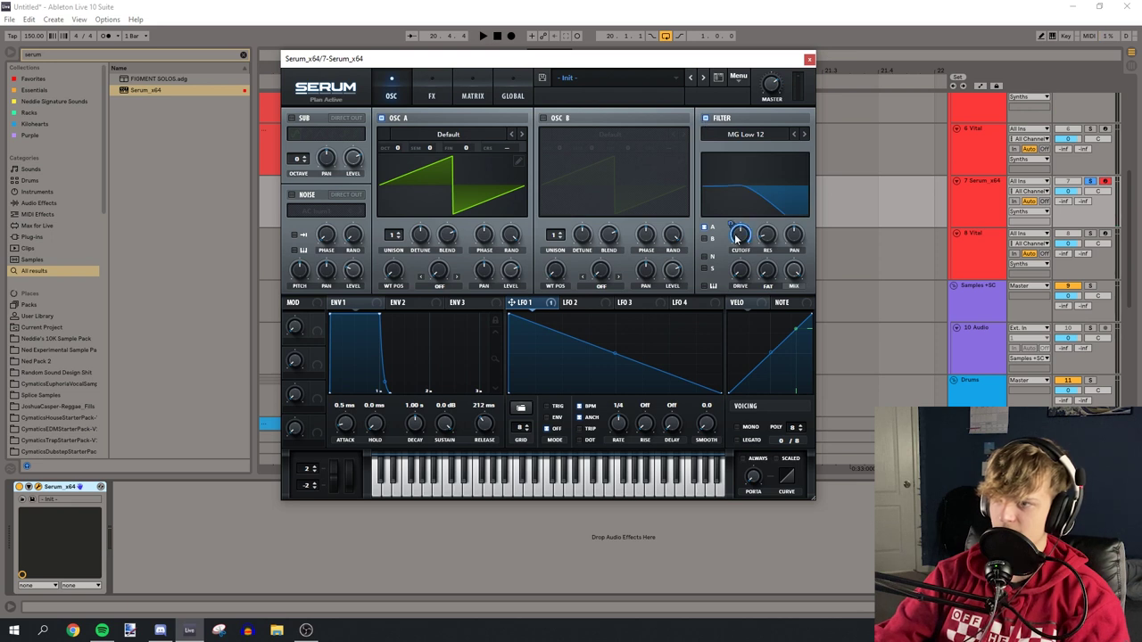
left_click(711, 239)
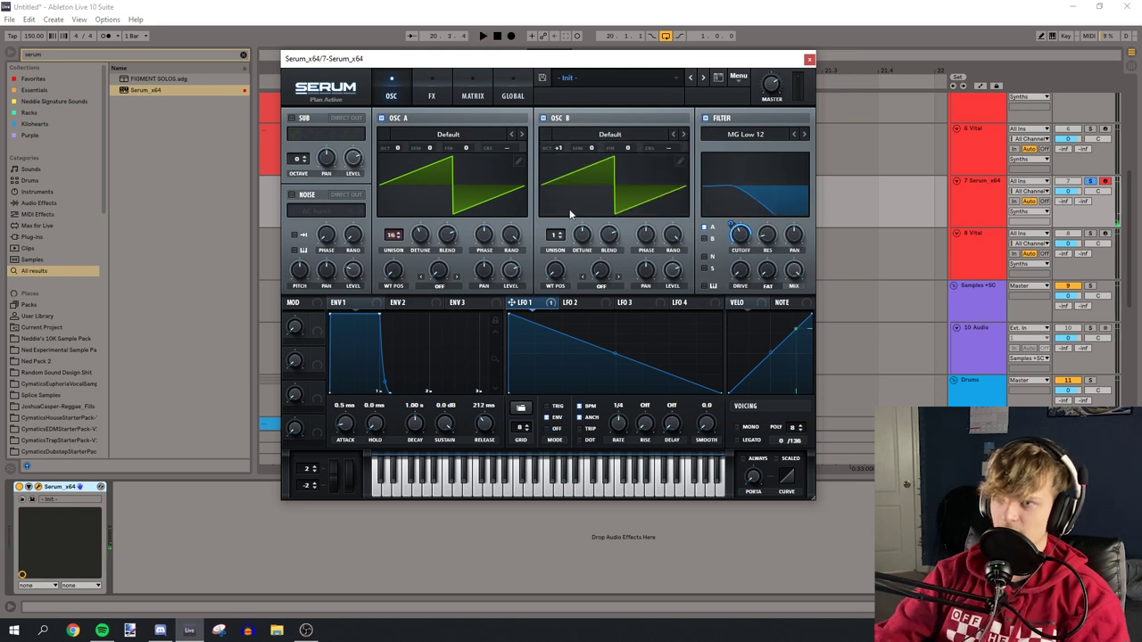
- Set Serum's oscillator B unison to 14 voices, audition the sound and close the plugin window
left_click_drag(552, 237, 582, 228)
key("space")
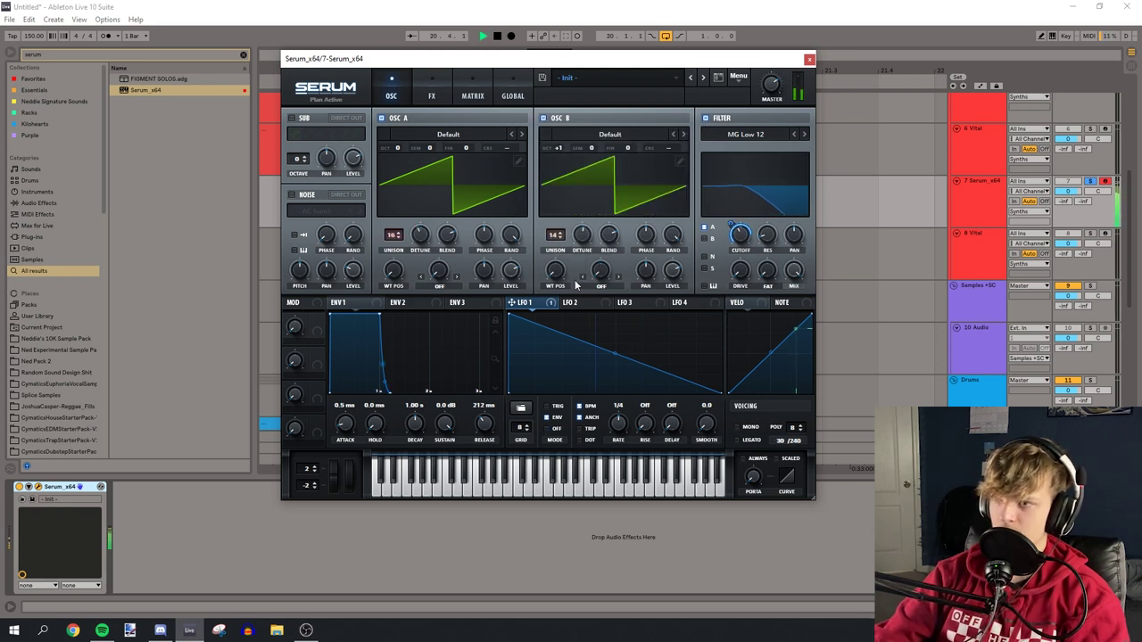
key("space")
left_click(809, 60)
- Add a Ping Pong Delay after Serum with its Dry/Wet at 29 %
left_click(90, 54)
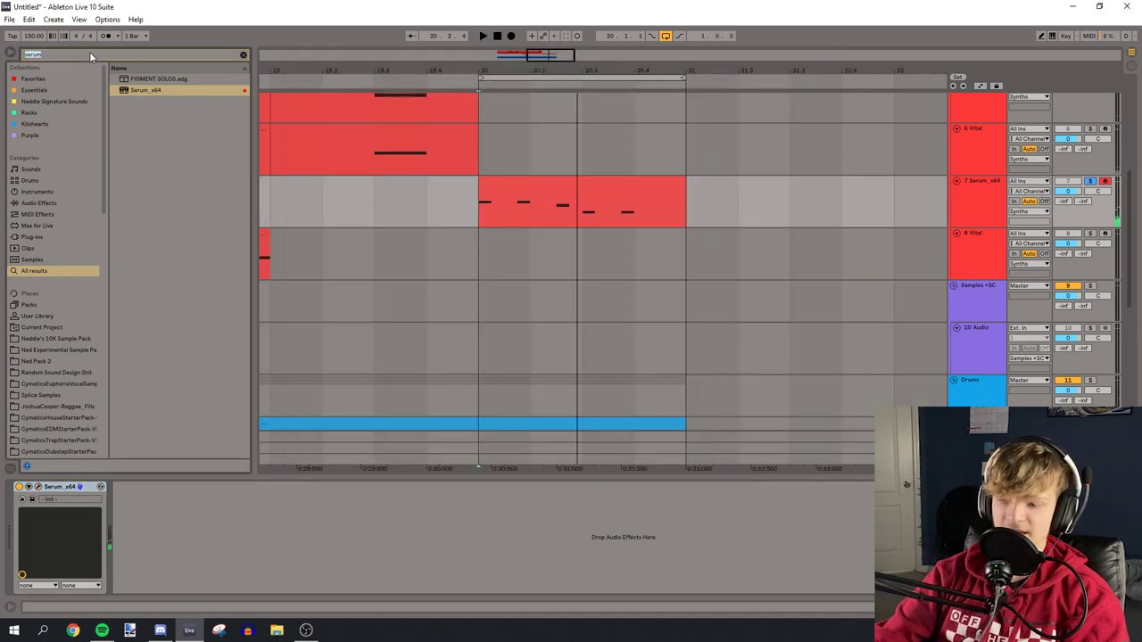
type("ping")
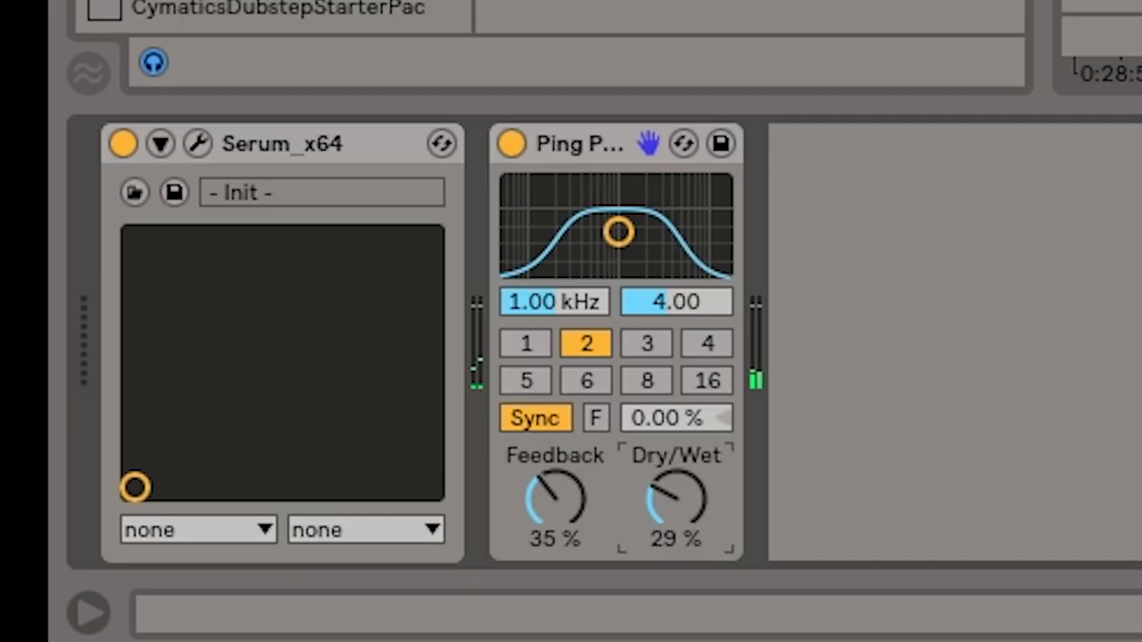
left_click_drag(161, 576, 160, 577)
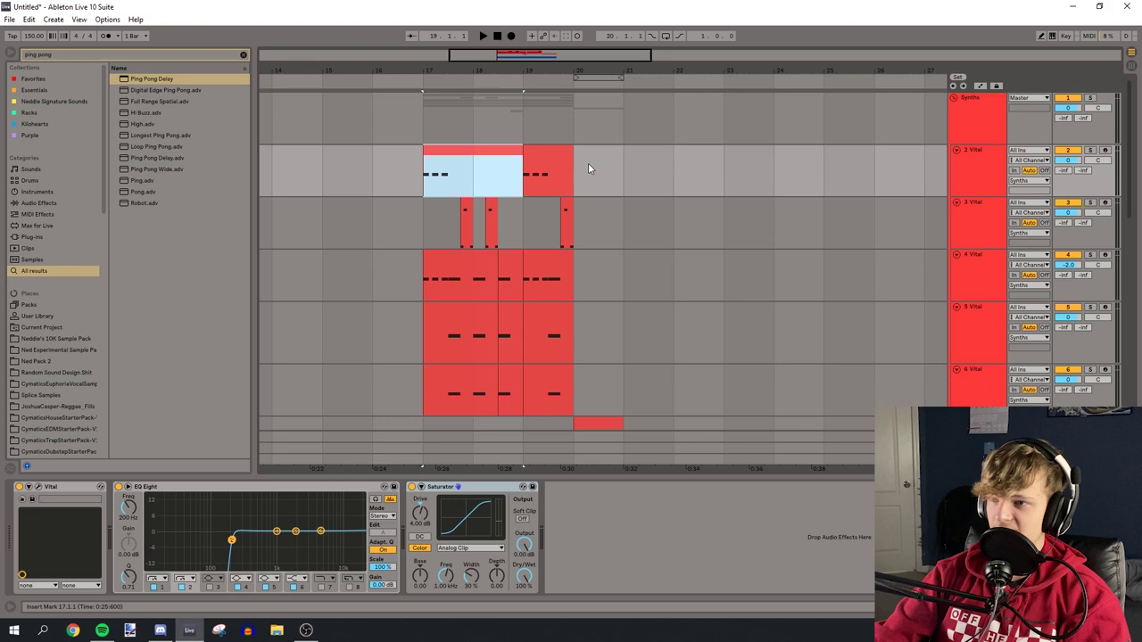
- Duplicate the 2 Vital clip from bar 19 so the copy starts at bar 20
left_click(553, 170)
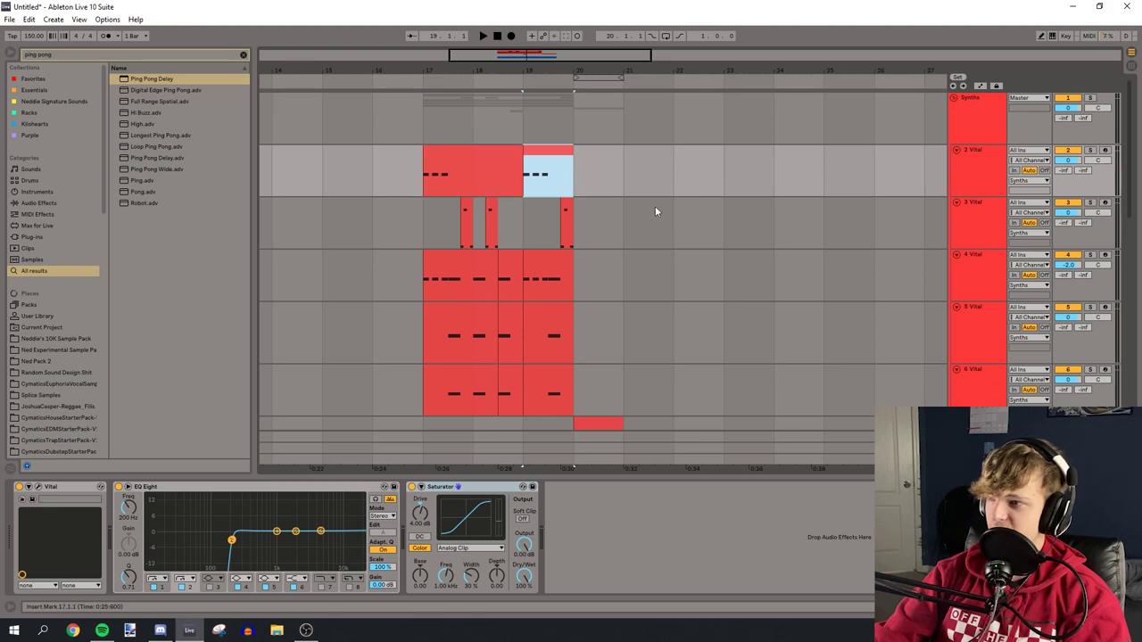
key("ctrl+d")
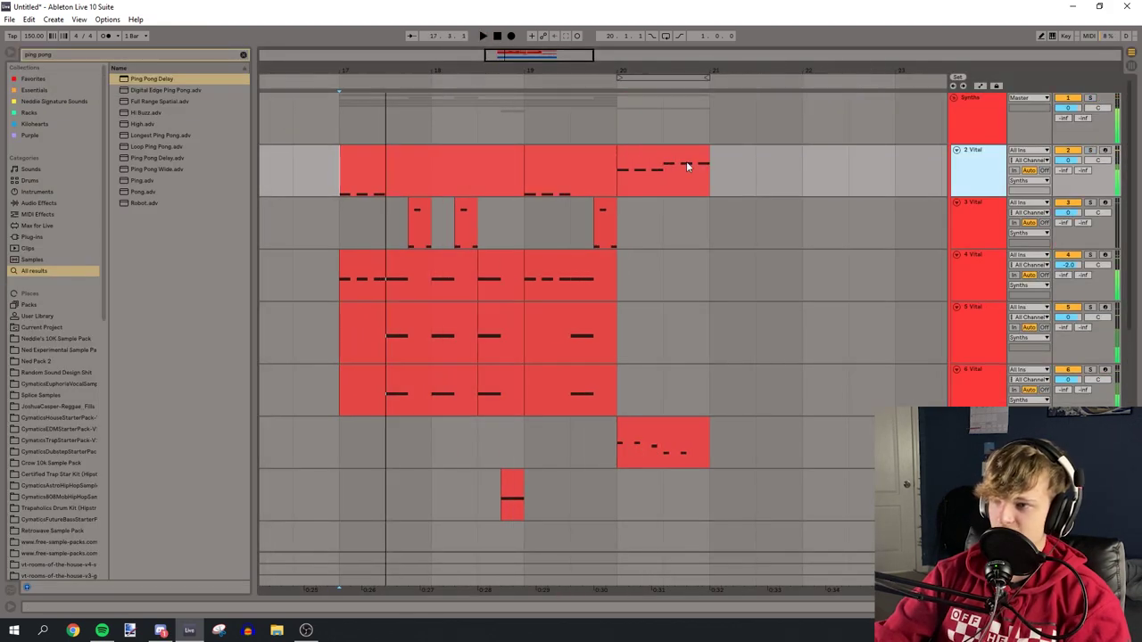
- Duplicate the 2 Vital track, keeping only the bar 20 clip on the duplicate and only the earlier clips on the original
key("ctrl+d")
left_click(660, 155)
key("Delete")
left_click(562, 201)
left_click(355, 200, "shift")
key("Delete")
left_click(660, 234)
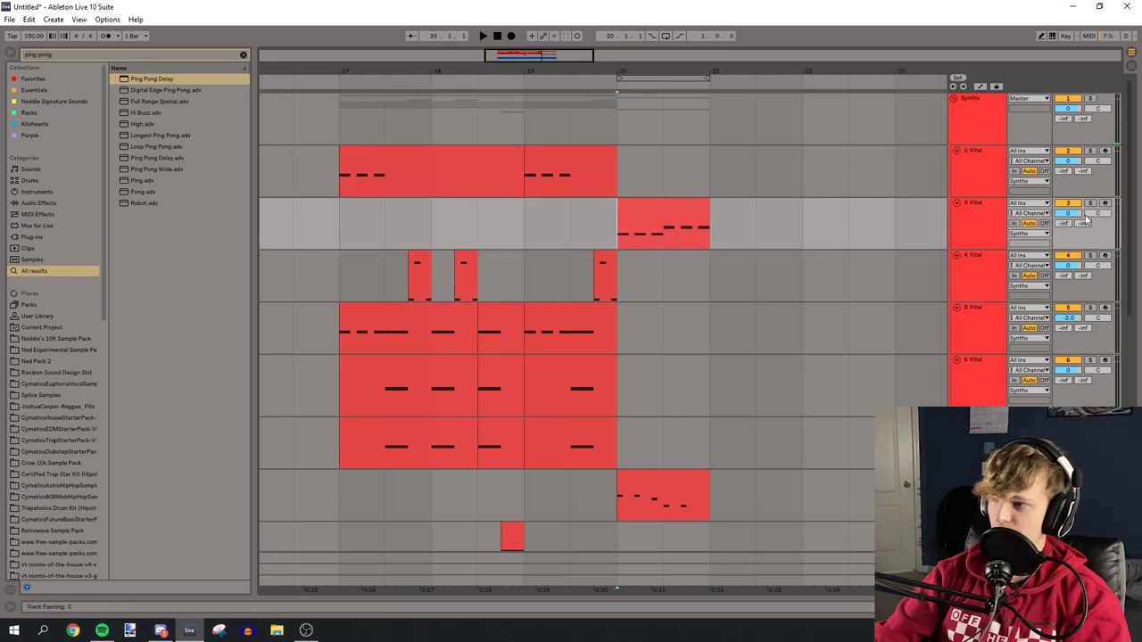
- Open Vital on the 3 Vital track, lower the start of LFO 1's falling curve and audition the sound
double_click(980, 211)
left_click(37, 487)
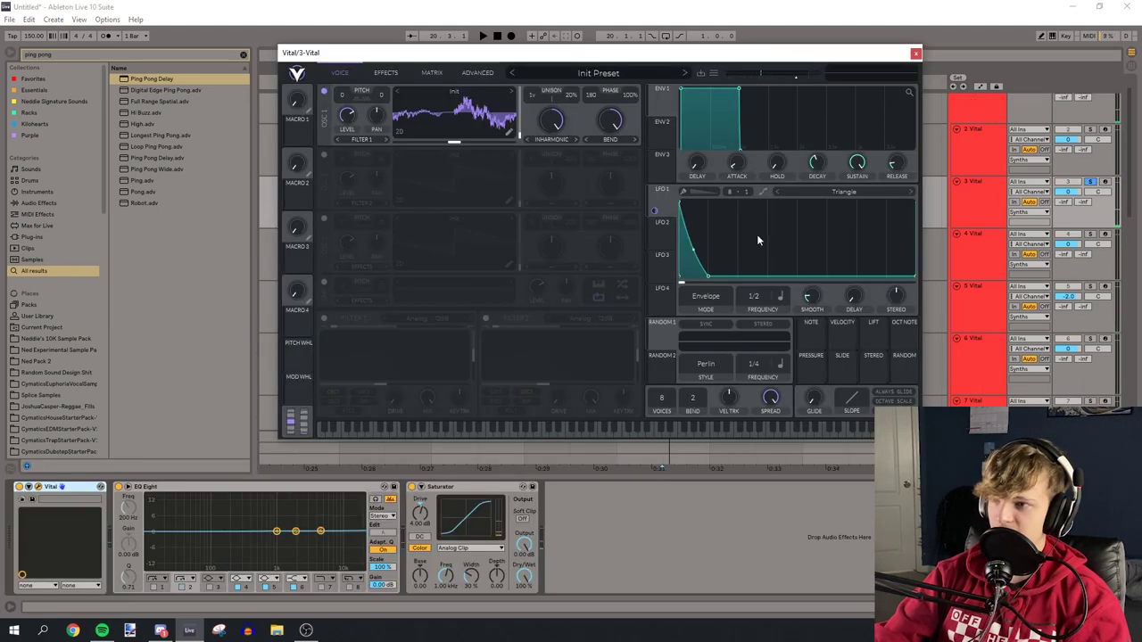
key("space")
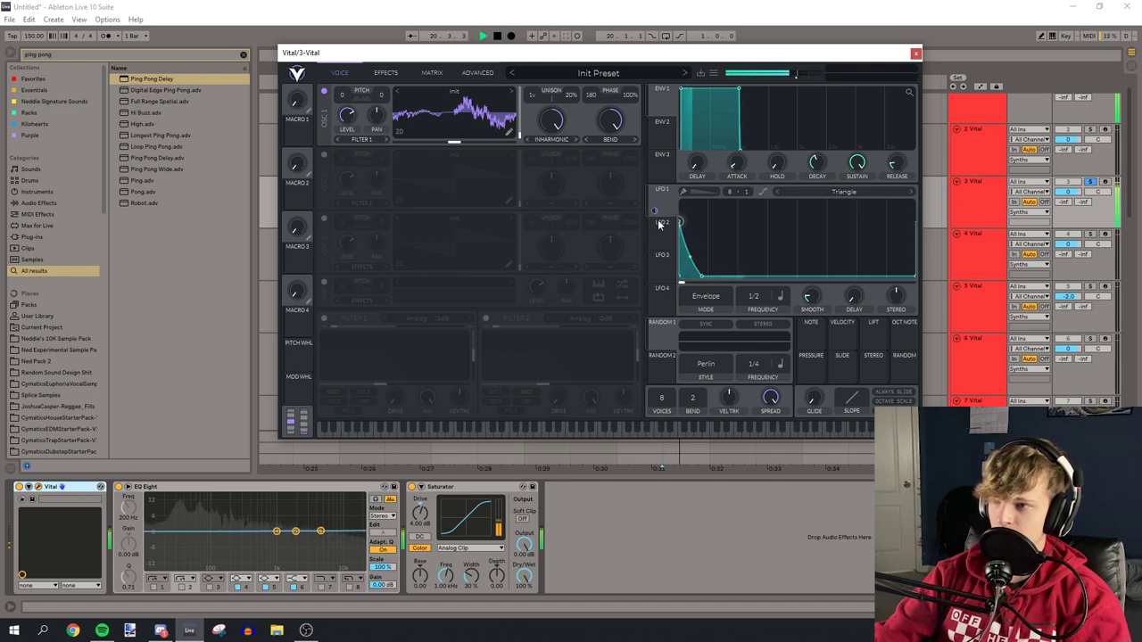
key("space")
- Lengthen the release of envelope 1 slightly in 3 Vital and audition the sound again
left_click(37, 487)
left_click(38, 487)
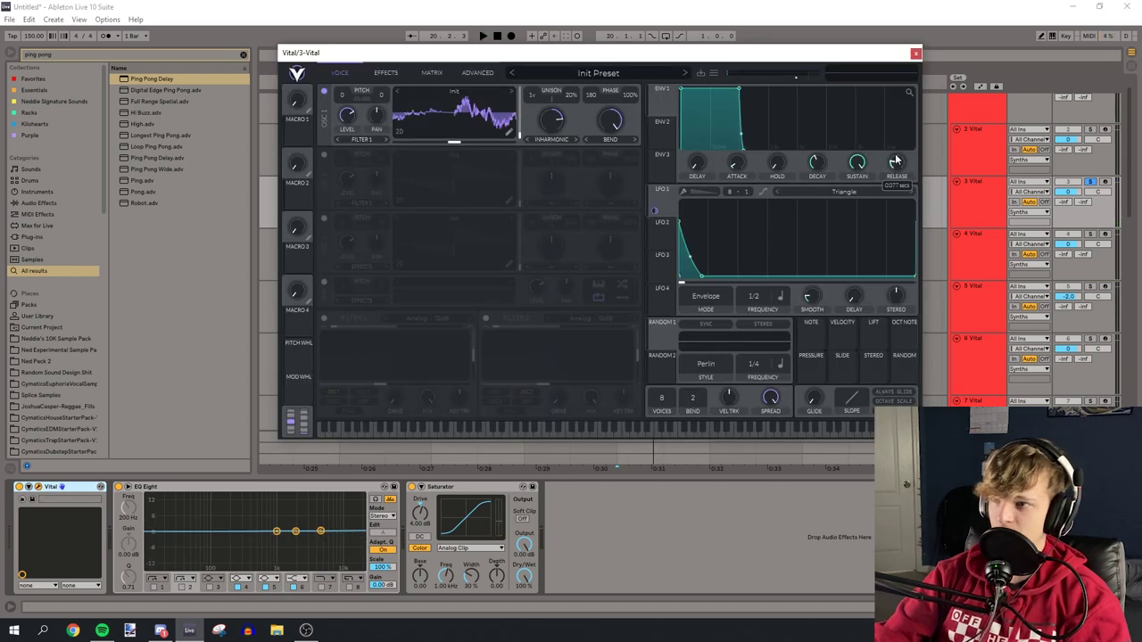
key("space")
key("space")
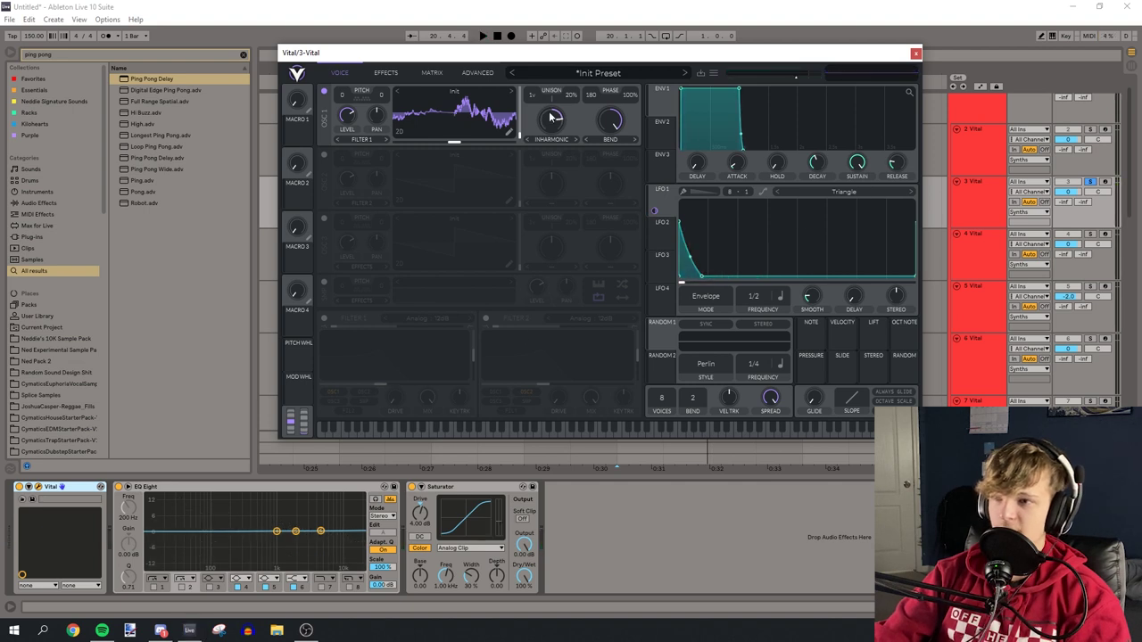
- Set oscillator 1's spectral morph in 3 Vital to None
left_click(552, 139)
left_click(557, 150)
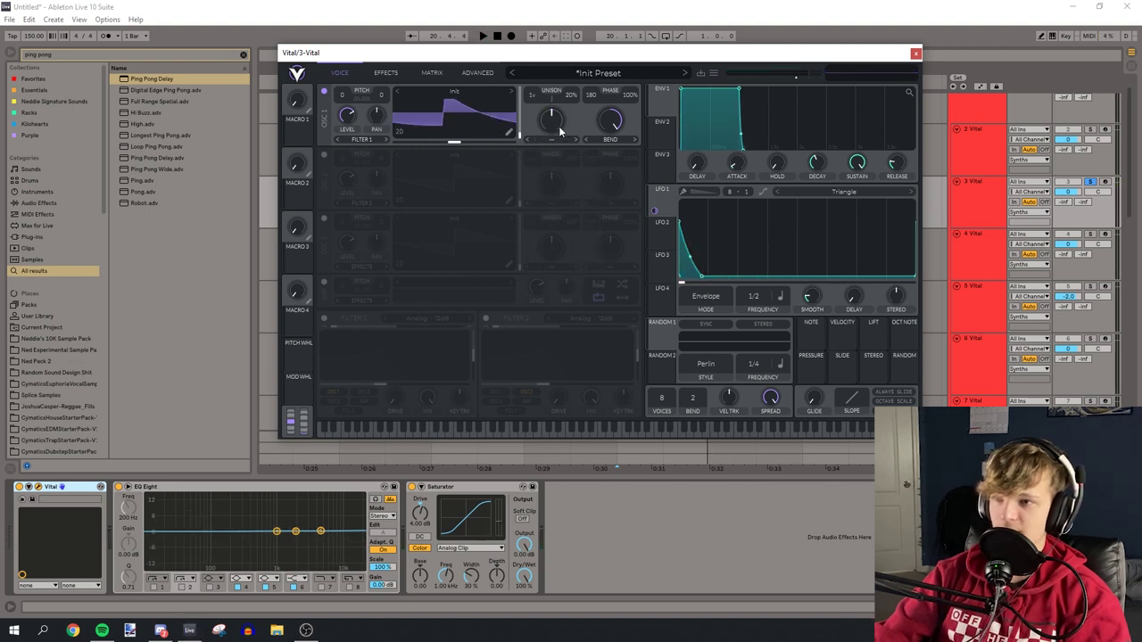
- Transpose 3 Vital's oscillator 1 up 12 semitones and set its unison to 13 voices with 6% detune during playback
key("space")
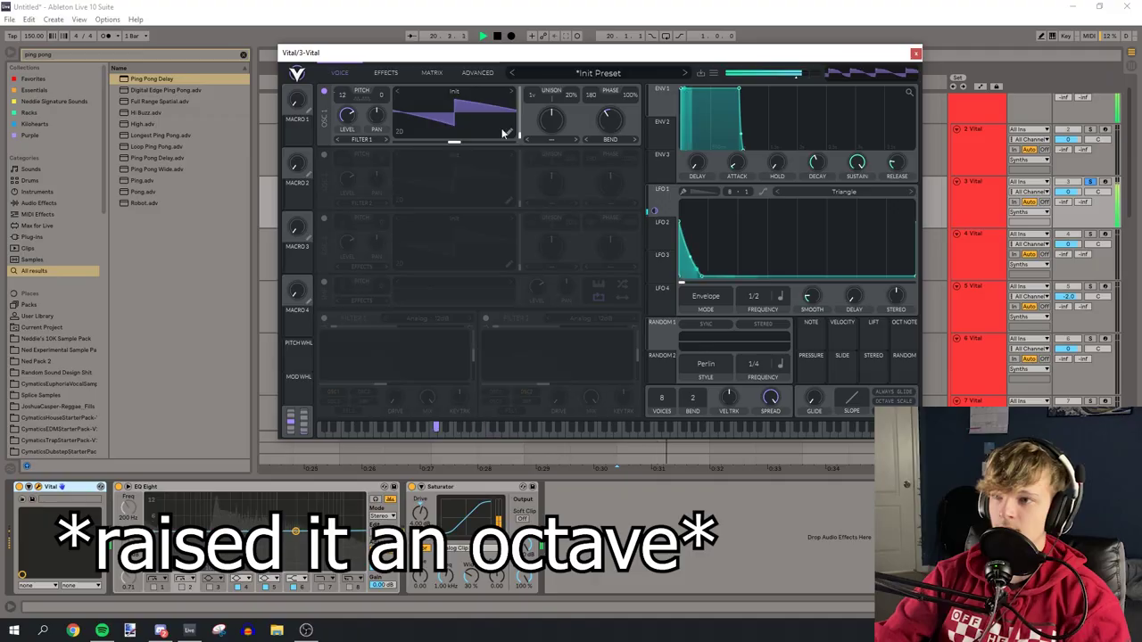
mouse_move(535, 96)
left_mouse_down()
mouse_move(542, 58)
mouse_move(553, 103)
left_mouse_up()
left_click_drag(906, 205, 889, 257)
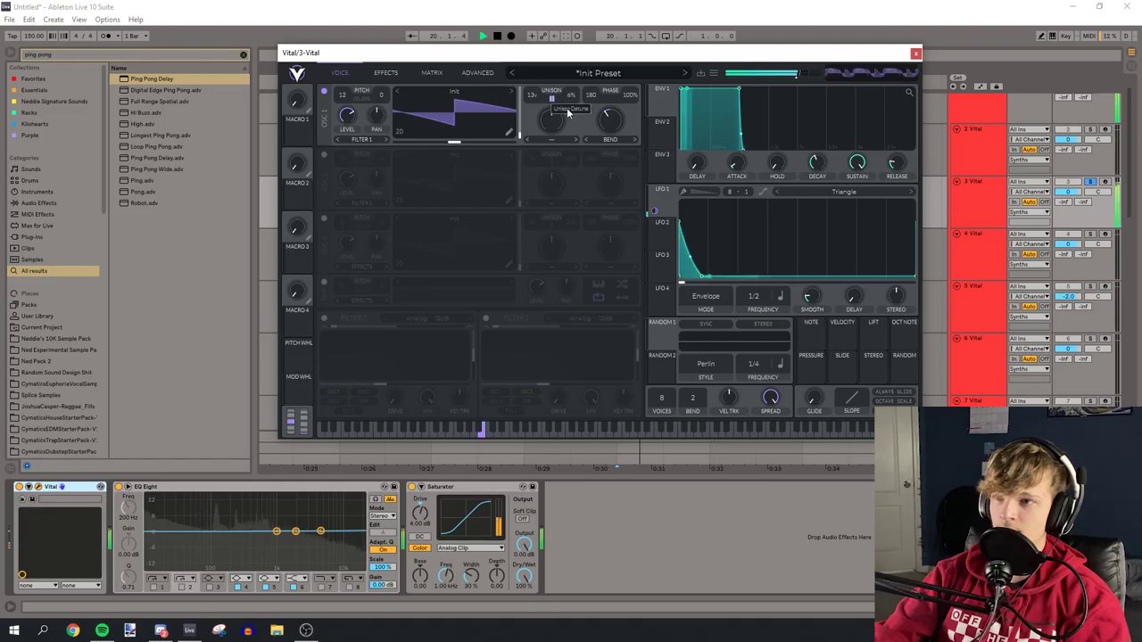
- Enable band 8 of EQ Eight as a steep high cut at 1.78 kHz with a Q of 0.39
left_click_drag(847, 217, 887, 167)
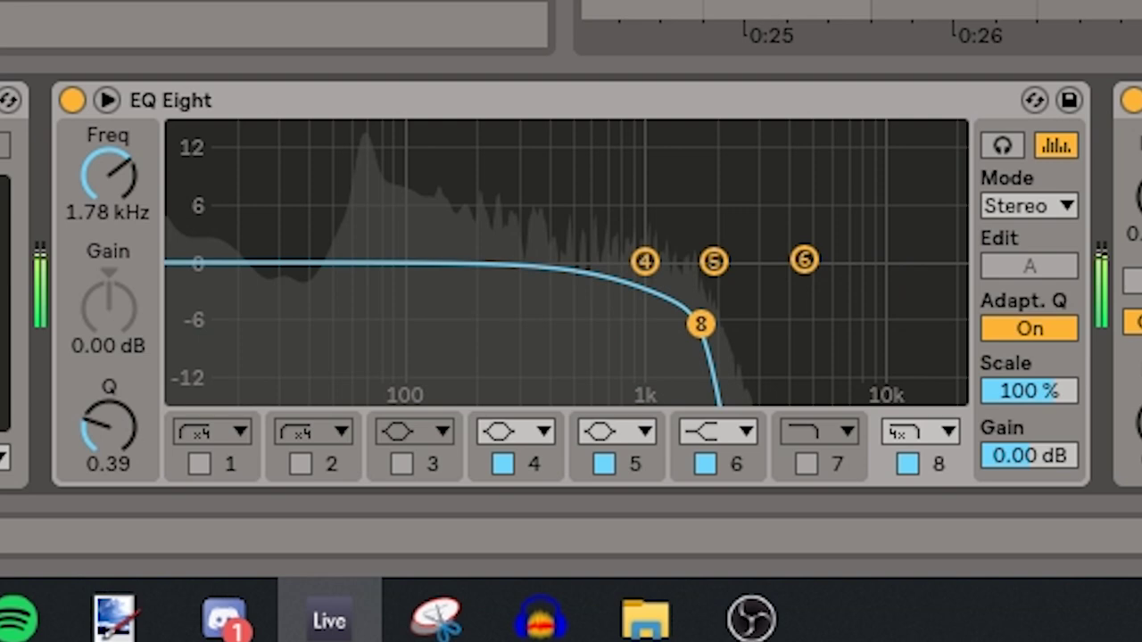
- Raise the cutoff frequency of EQ Eight's band 8 high cut
left_click_drag(700, 324, 836, 382)
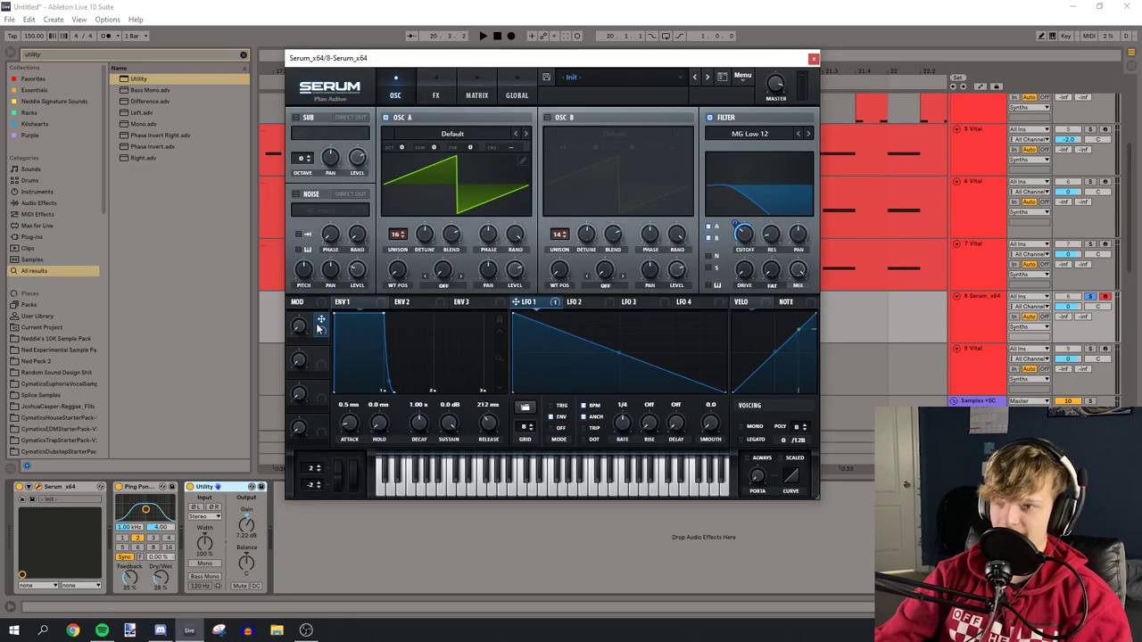
- Automate Macro 1 on the 8 Serum_x64 track as a downward ramp to 0.39 over bar 20 and audition it
key("space")
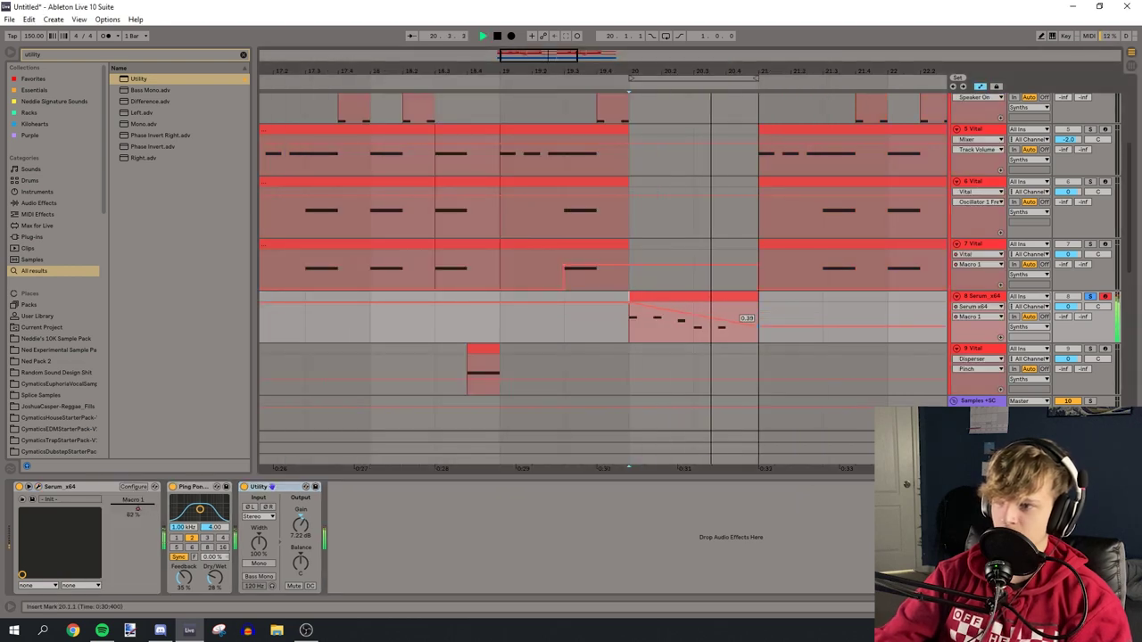
left_click(435, 321)
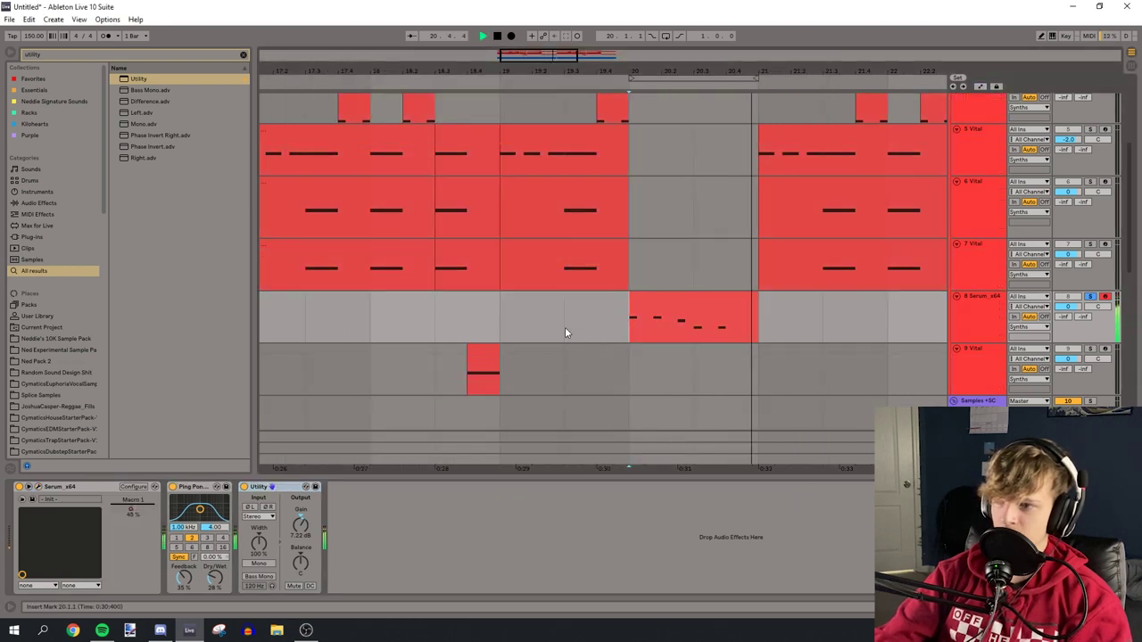
left_click(629, 315)
key("a")
scroll(517, 308, "up", 3)
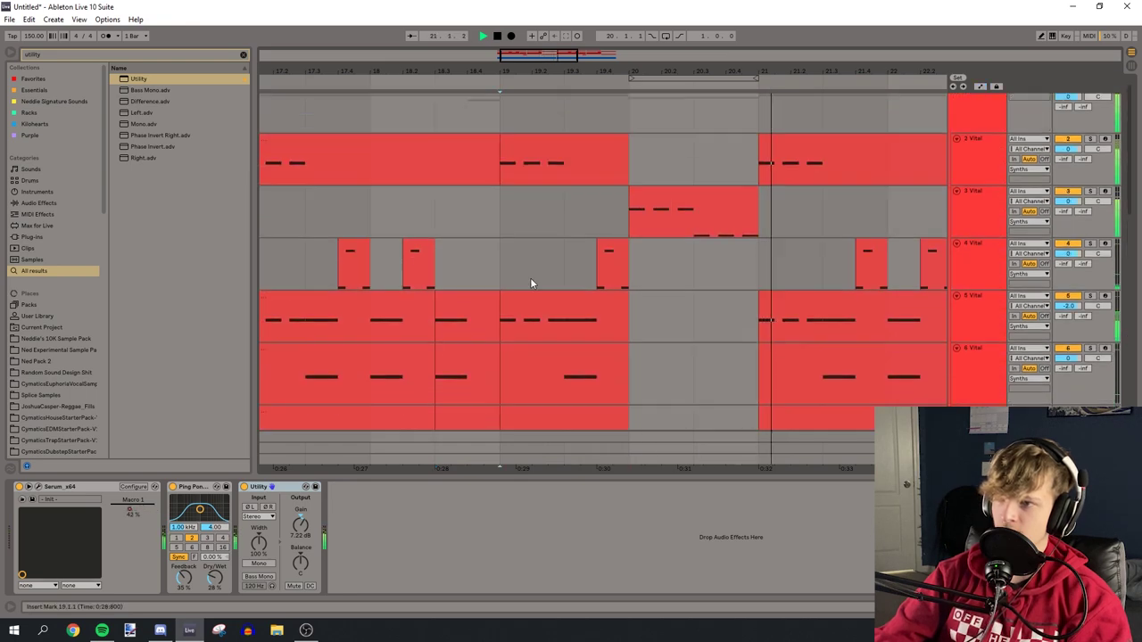
- Add an Auto Filter to the 3 Vital track and automate its frequency down to 238 Hz across bar 20
left_click(55, 57)
type("auto filter")
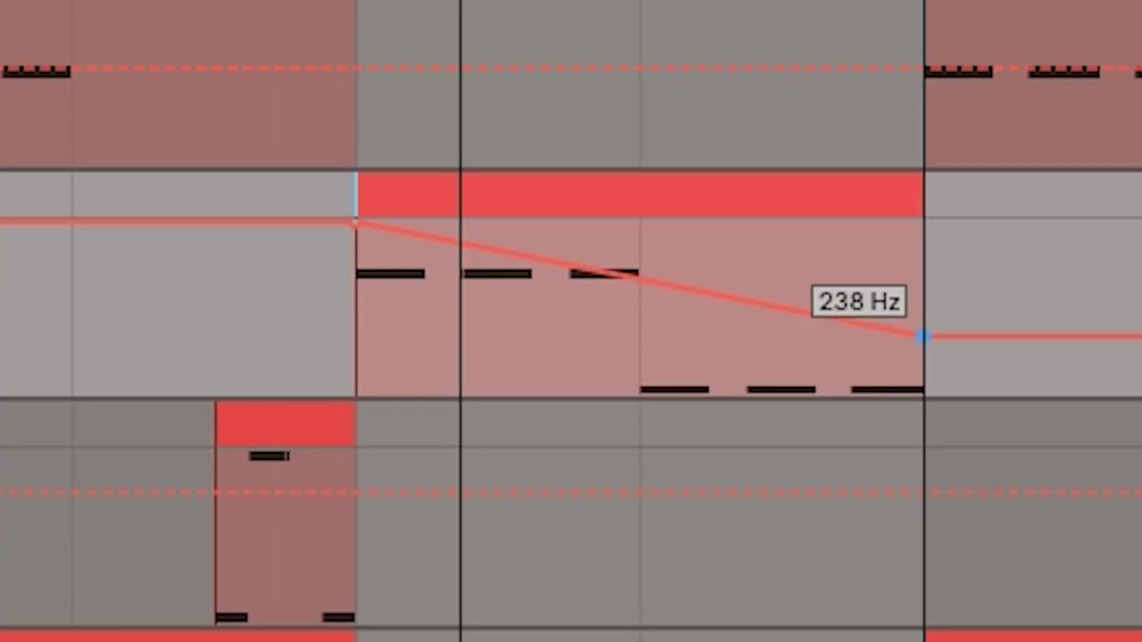
left_click_drag(757, 223, 758, 220)
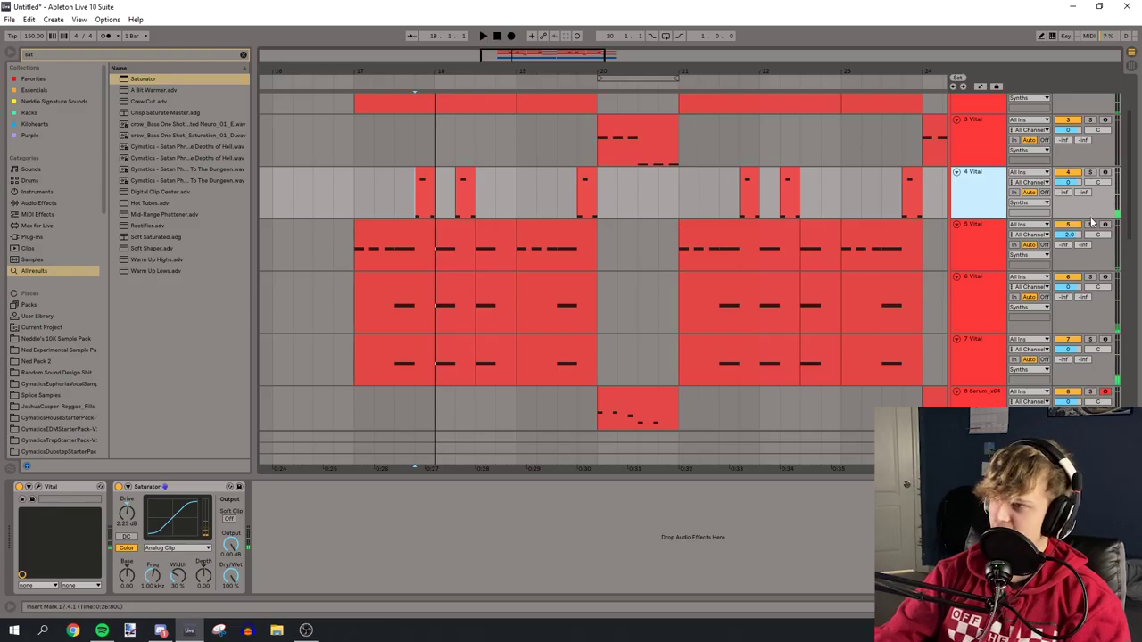
- Duplicate the 4 Vital track, solo the copy, and remove its Saturator
key("ctrl+d")
left_click(1089, 225)
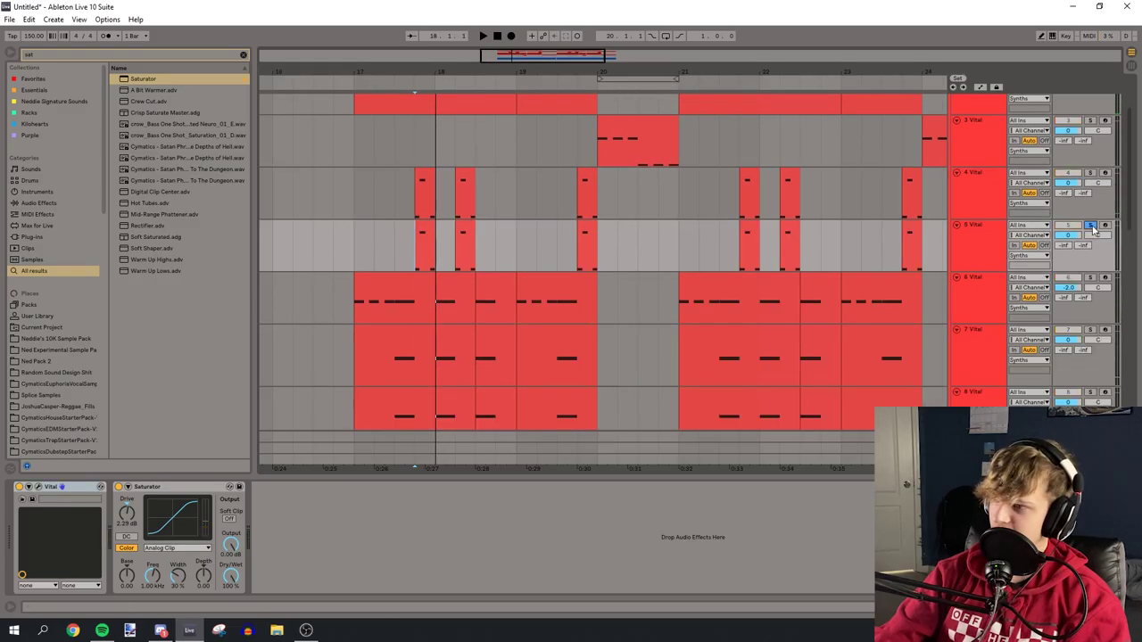
key("space")
key("Delete")
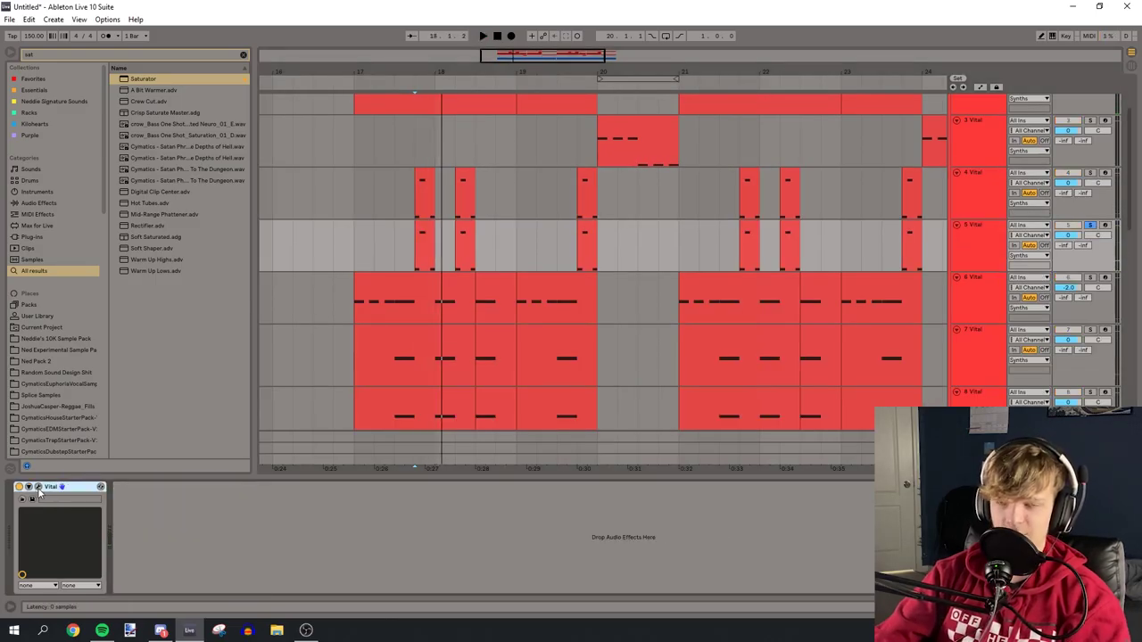
left_click(37, 488)
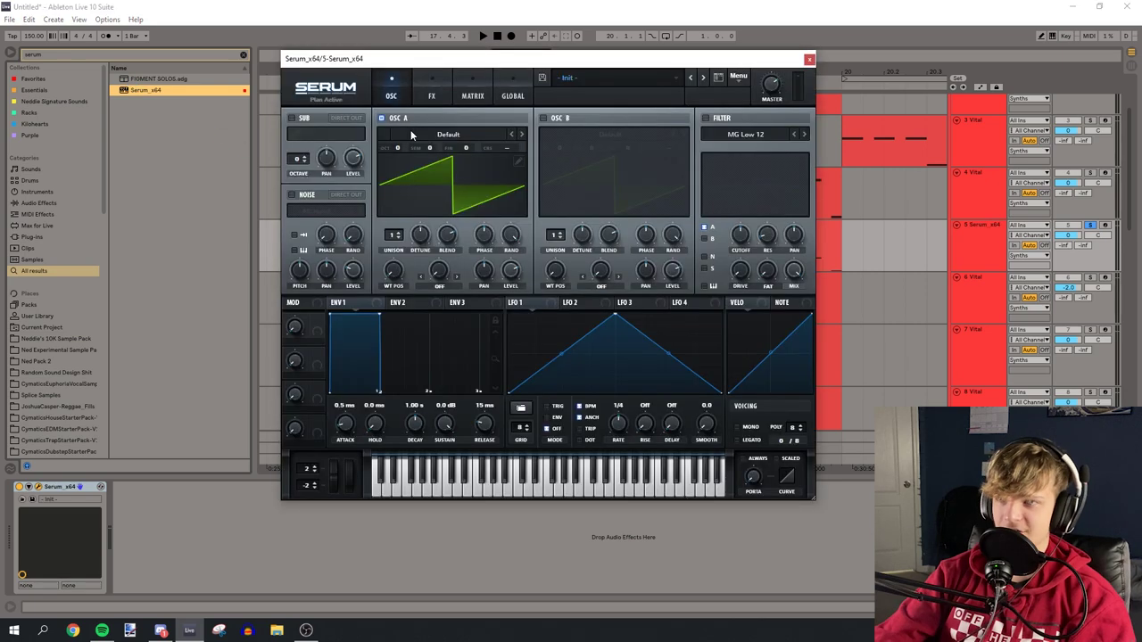
- Load Basic Shapes into oscillators A and B of Serum on track 5 and set oscillator A's warp to FM (From B)
left_click(452, 135)
left_click(640, 137)
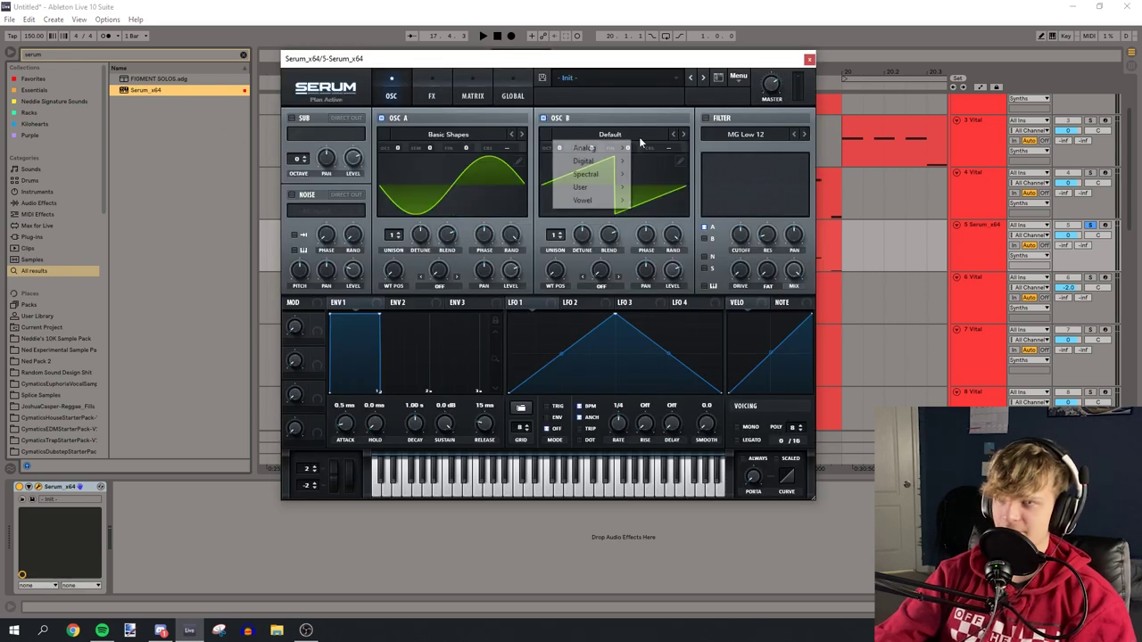
mouse_move(622, 150)
left_click(665, 189)
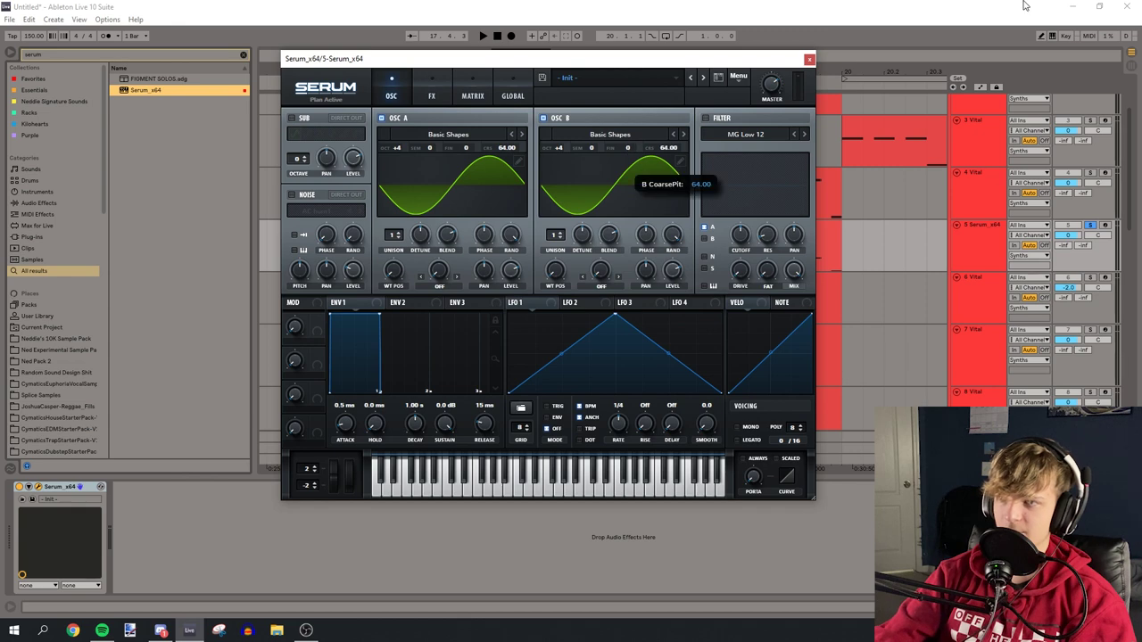
left_click(439, 286)
left_click(460, 535)
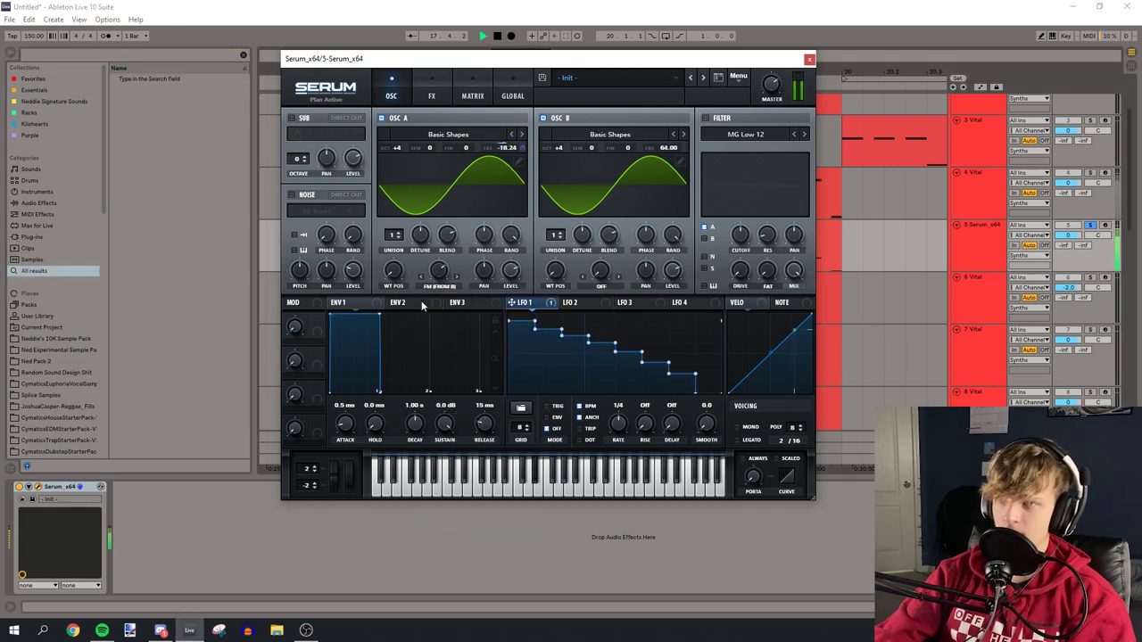
- Open Serum's effects page, add an EQ Eight to the 5 Serum_x64 track, and start playback
left_click(431, 95)
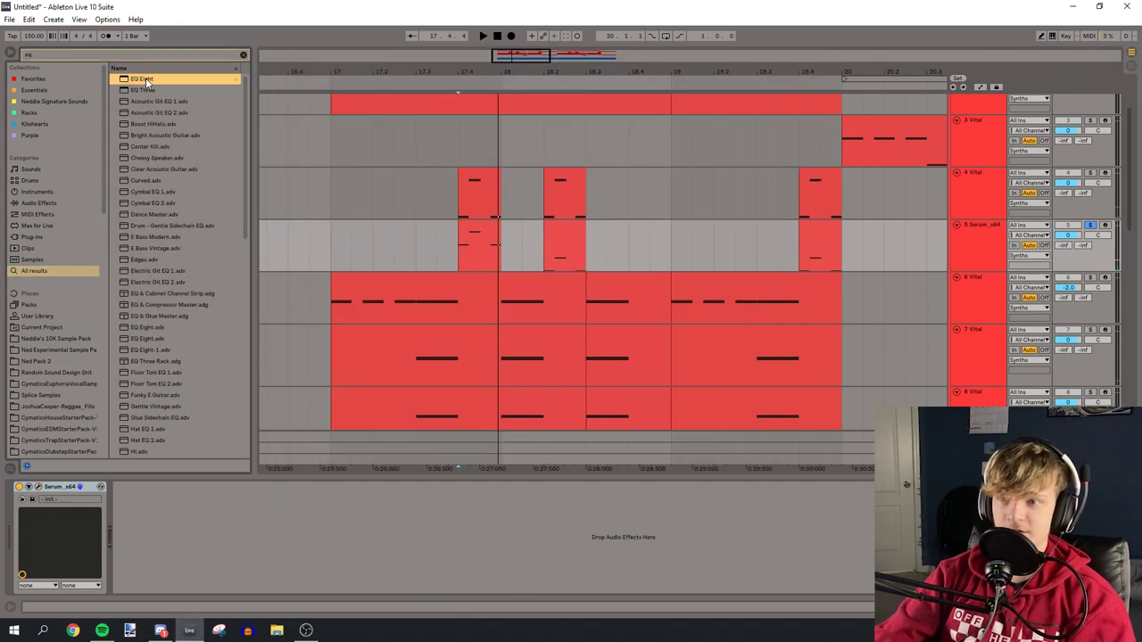
double_click(145, 80)
key("space")
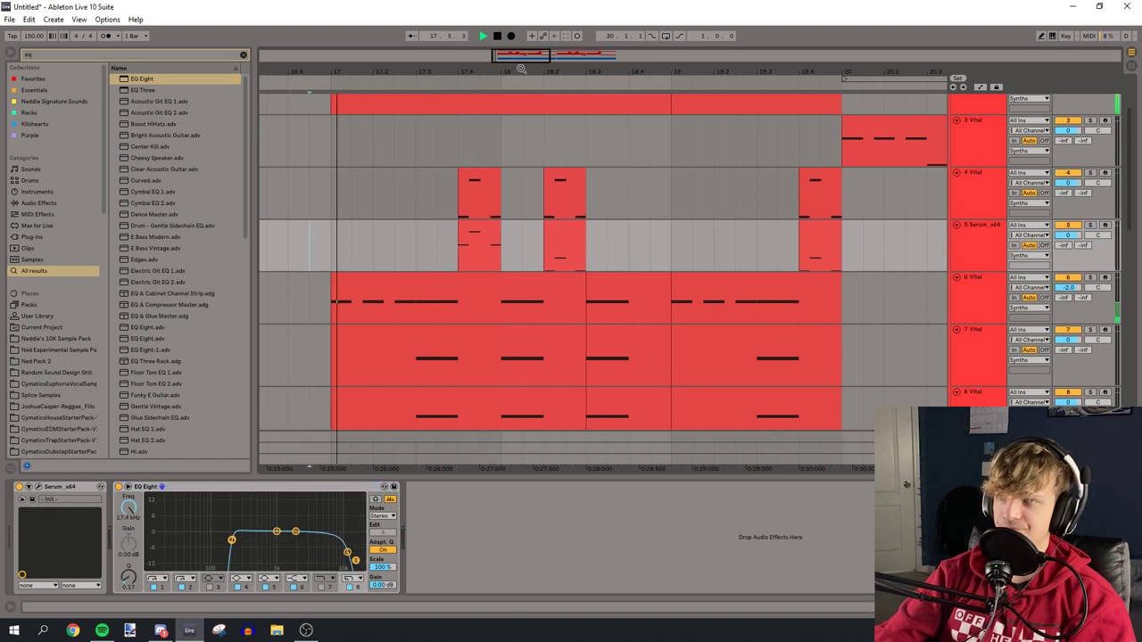
- Duplicate the 5 Serum_x64 clips in bars 17–18 into bars 19–20 and remove the surplus clip in bar 20
left_click_drag(571, 72, 539, 43)
left_click_drag(393, 244, 562, 247)
key("ctrl+d")
left_click(670, 245)
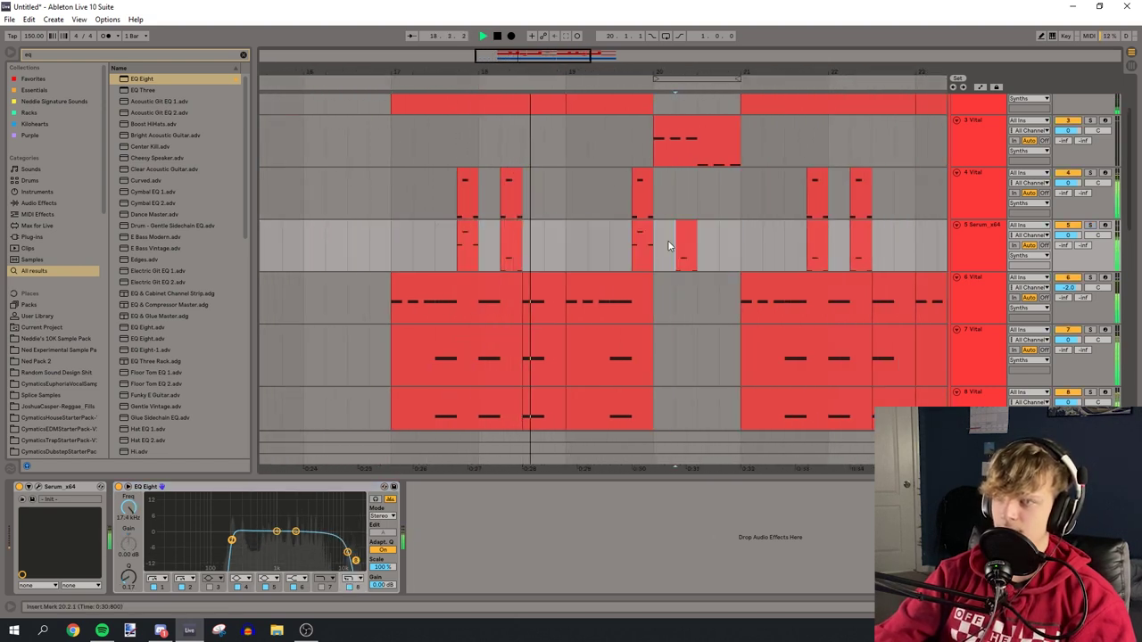
- Duplicate the four-bar 5 Serum_x64 pattern starting at bar 17 so it repeats from bar 21
left_click_drag(553, 72, 607, 49)
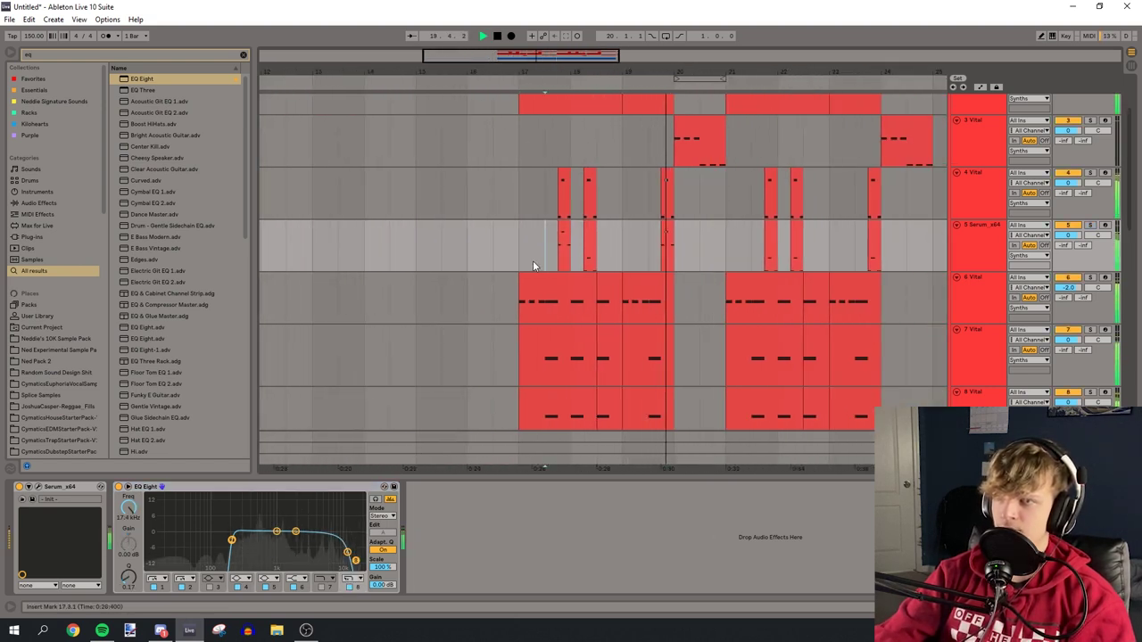
left_click_drag(523, 261, 711, 246)
key("ctrl+d")
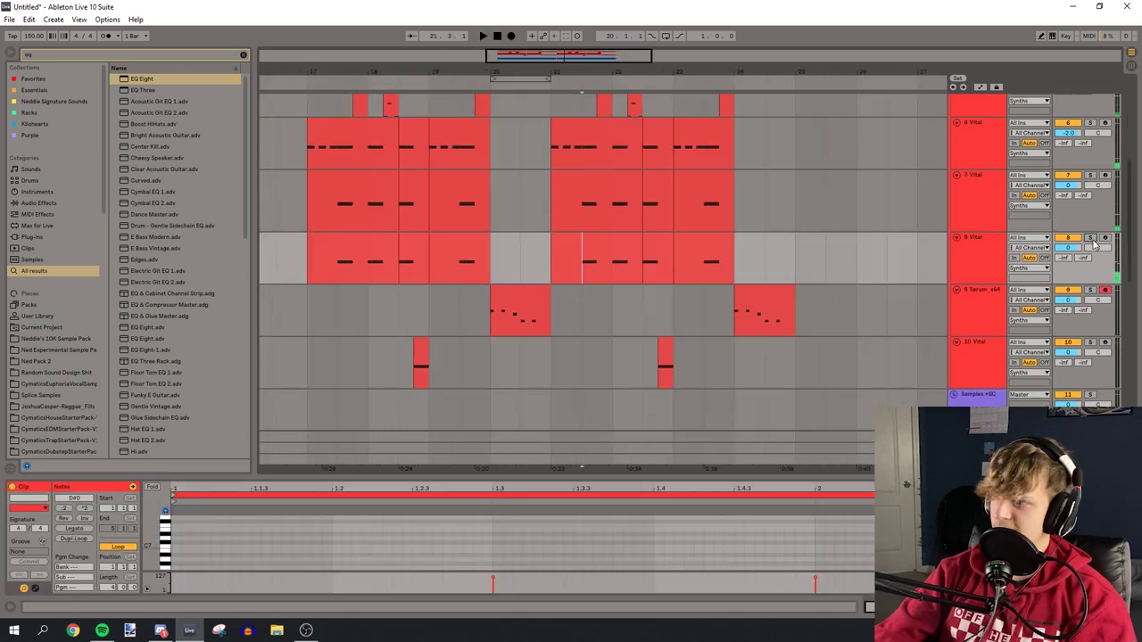
- Solo and audition the 8 Vital track and add a Frequency Shifter to its device chain
left_click(1091, 238)
double_click(955, 257)
key("space")
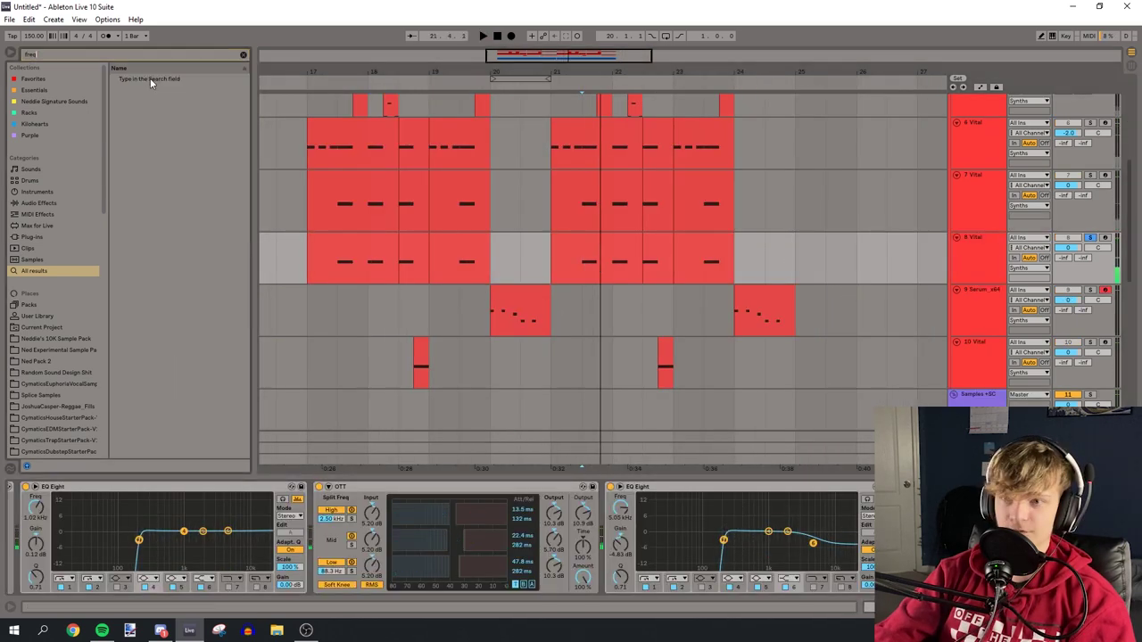
double_click(150, 79)
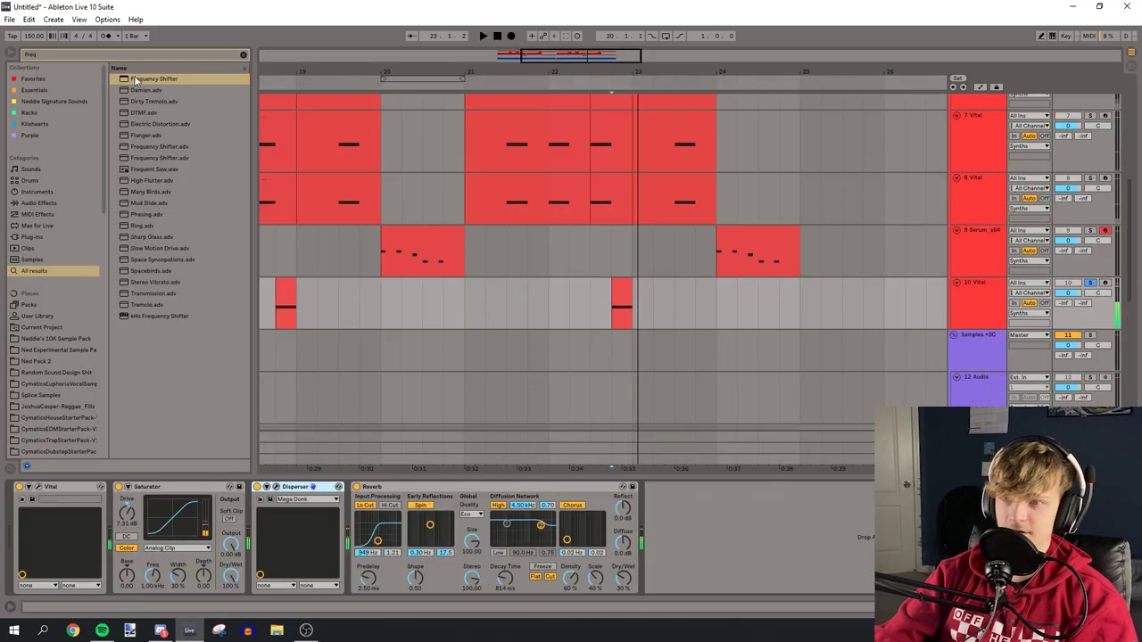
- Add a Frequency Shifter after the Reverb on 10 Vital and group it into an Audio Effect Rack with an EQ Eight
double_click(142, 78)
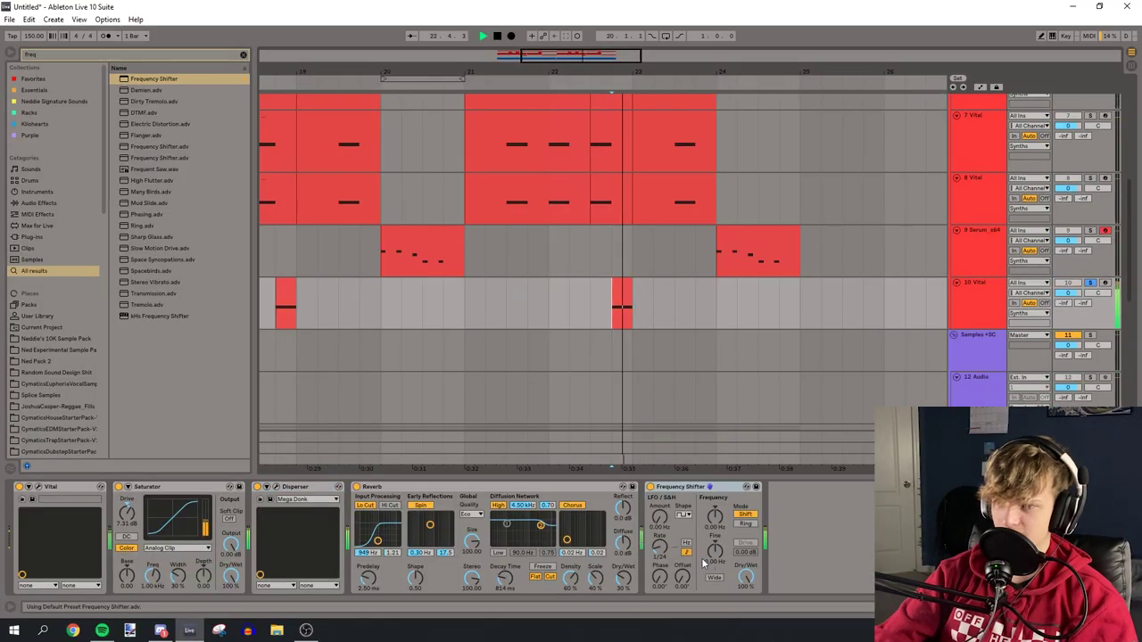
key("space")
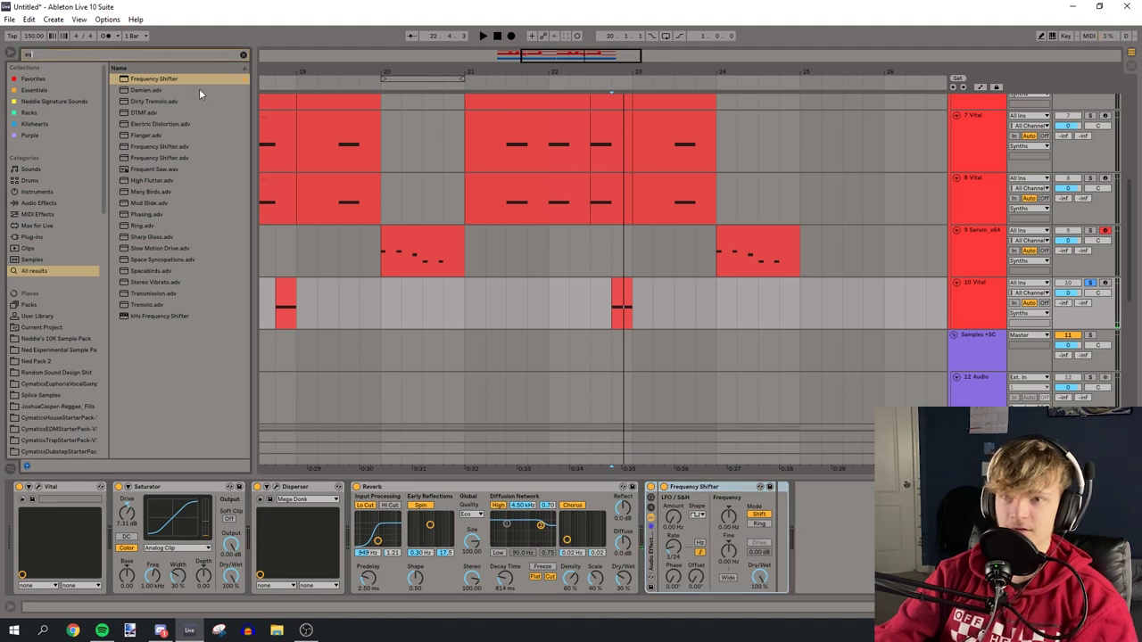
left_click_drag(171, 79, 174, 90)
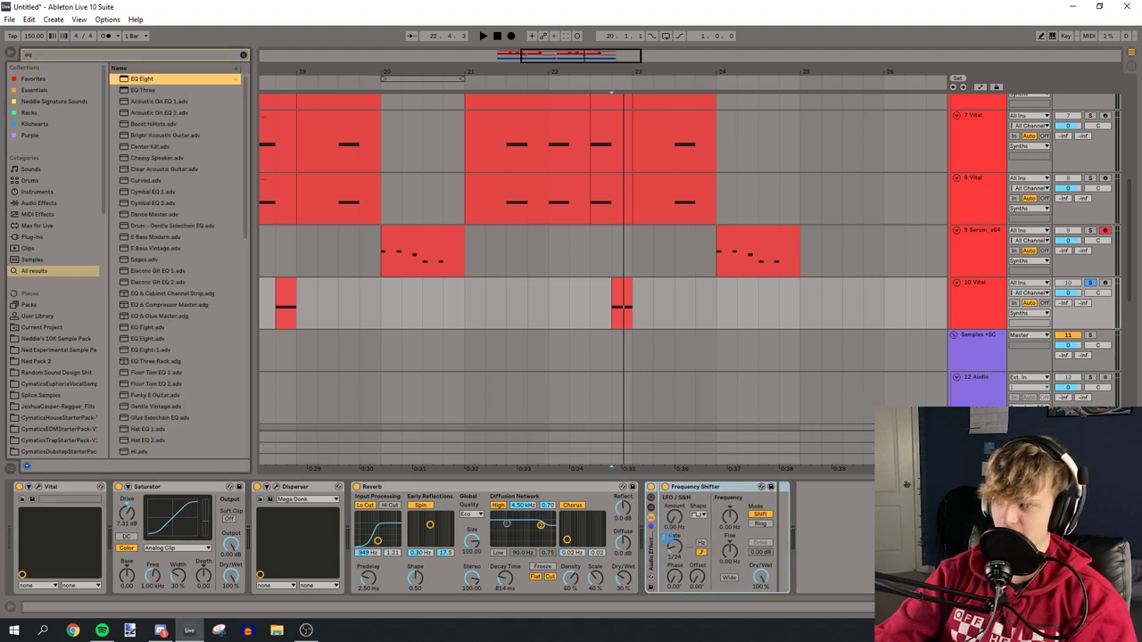
left_click_drag(666, 535, 652, 517)
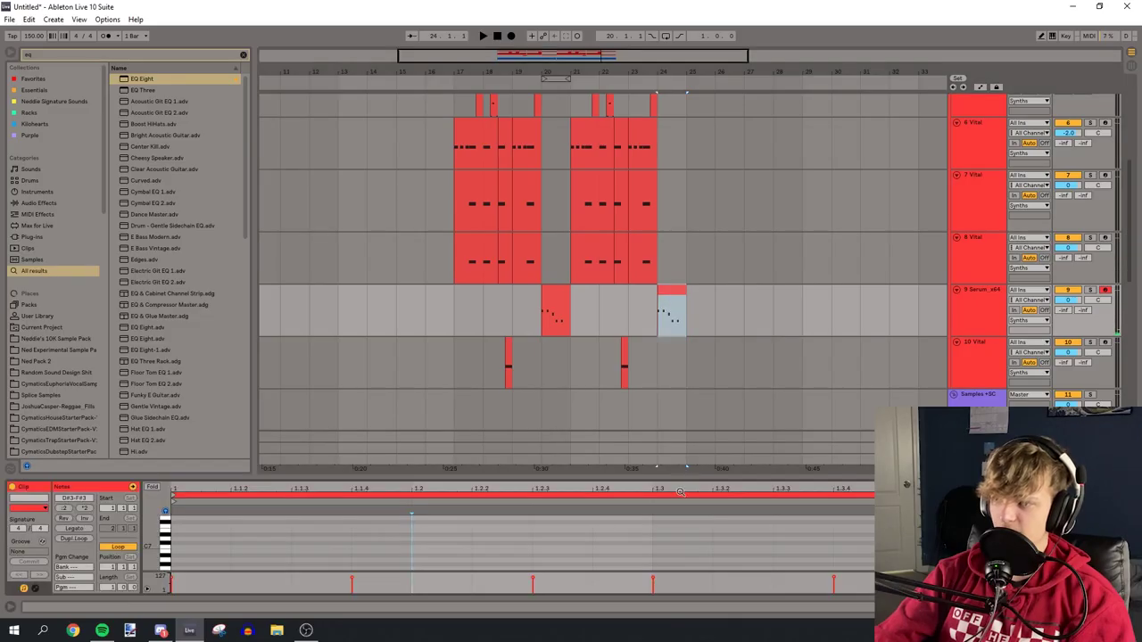
- Vary the melody of the 9 Serum_x64 clip in bar 24 and duplicate bars 17–24 of all tracks into bars 25–32
left_click_drag(687, 478, 607, 55)
left_click_drag(872, 267, 872, 328)
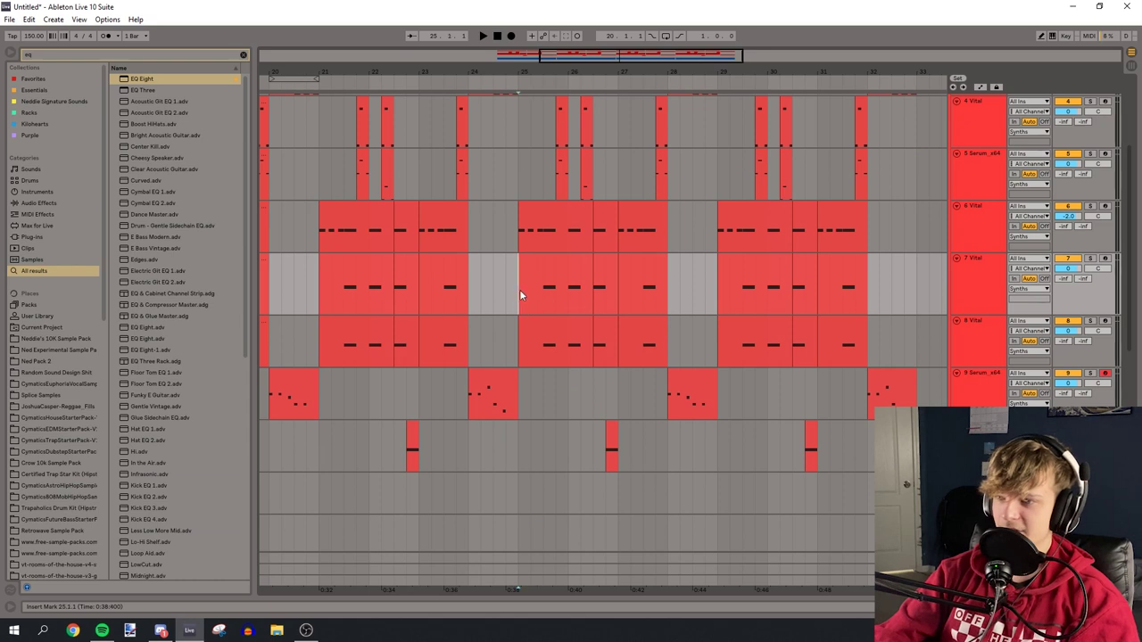
- Create a 5 Serum_x64 clip with a sustained D#0 note alongside the long bass note in bars 25–26, and duplicate the track
left_click_drag(638, 63, 639, 82)
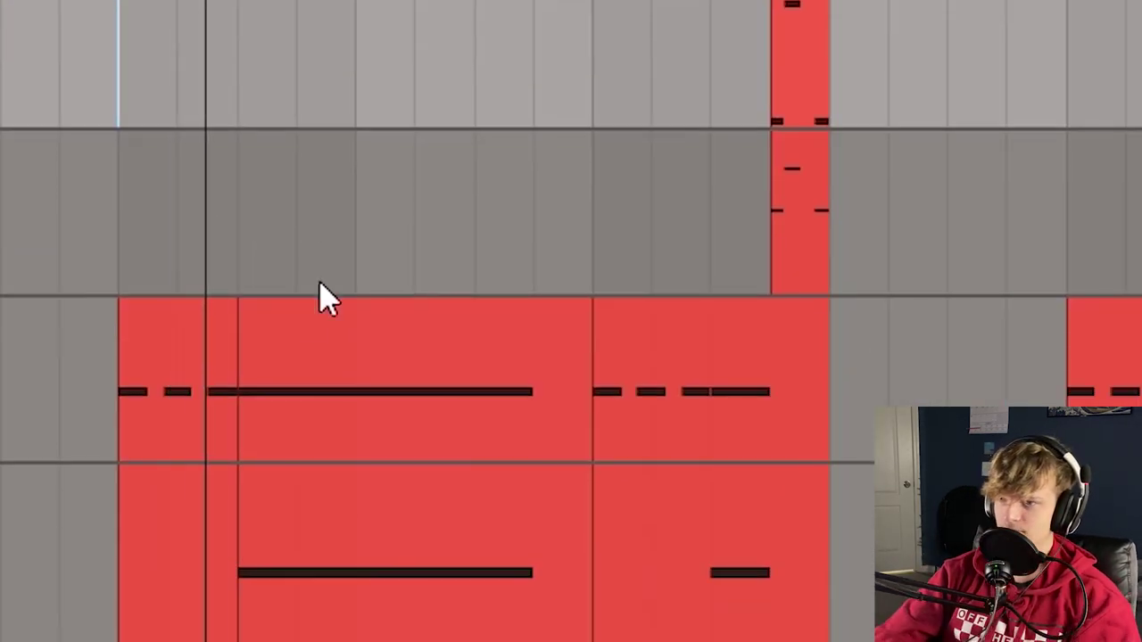
left_click_drag(312, 311, 298, 171)
double_click(398, 148)
left_click(63, 219)
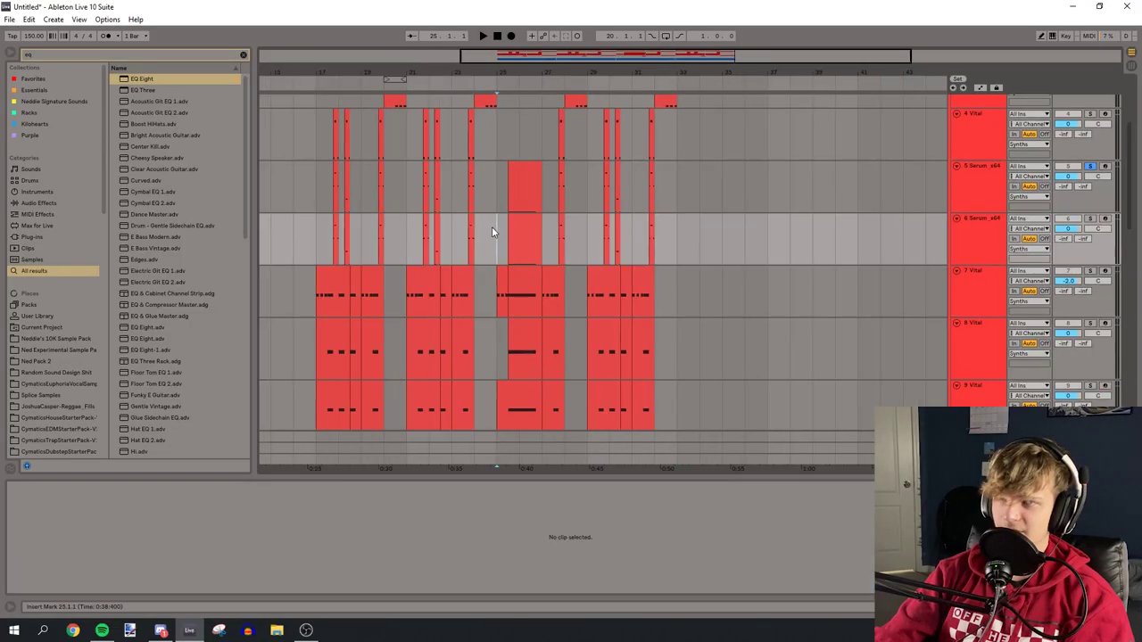
- Delete the 6 Serum_x64 clips before bar 25 and the 5 Serum_x64 clips from bar 25 onward
left_click_drag(494, 234, 270, 234)
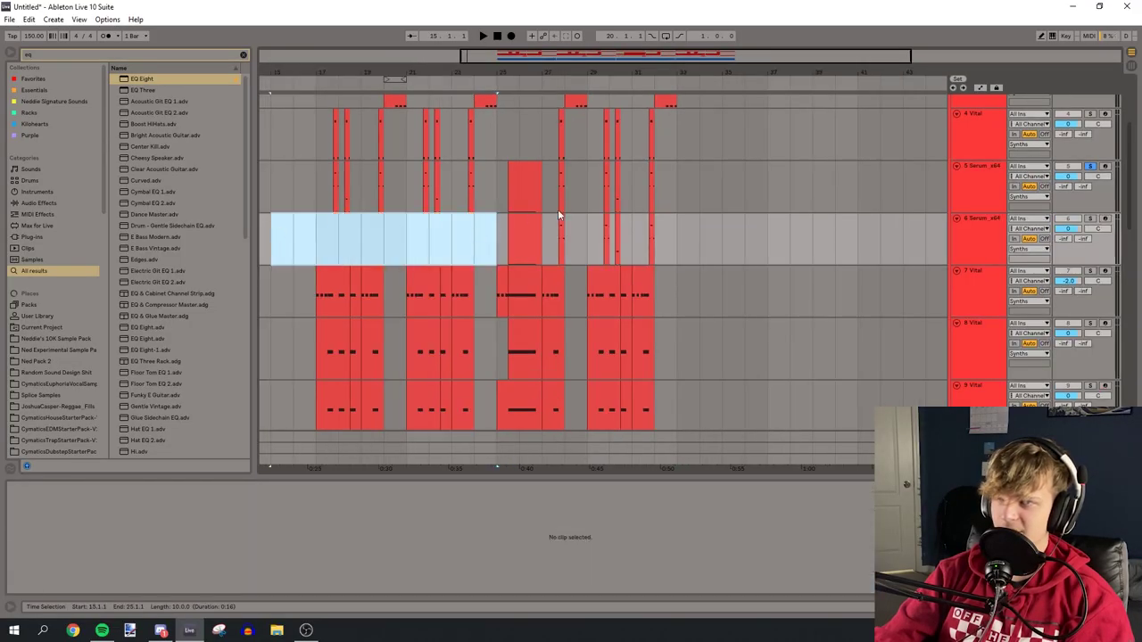
left_click_drag(560, 187, 739, 184)
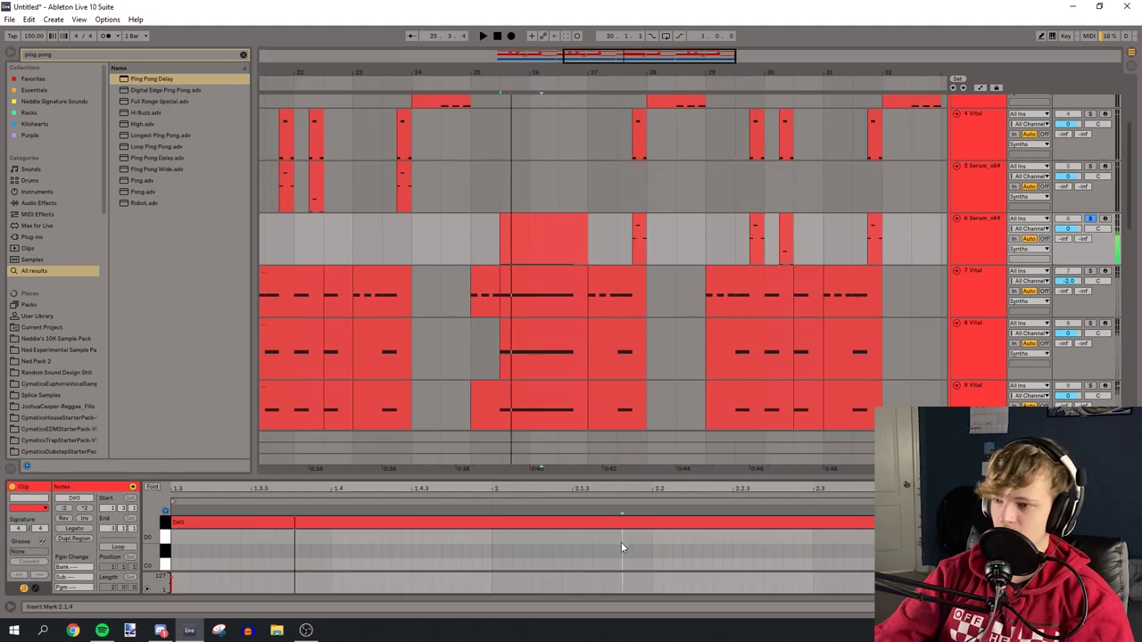
- Transpose the long note in the 6 Serum_x64 clip up one octave to D#1 and audition it
key("ctrl+a")
key("shift+Up")
left_click(499, 559)
key("space")
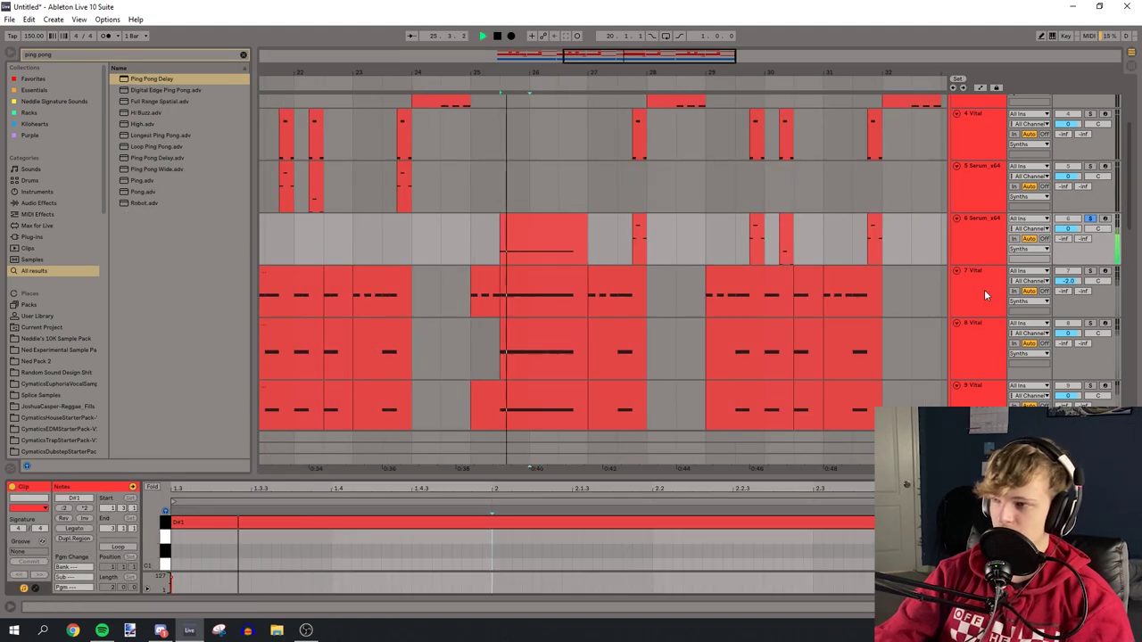
- Unsolo 6 Serum_x64 and play all tracks together from around bar 25
left_click(1091, 219)
left_click(505, 250)
left_click(472, 250)
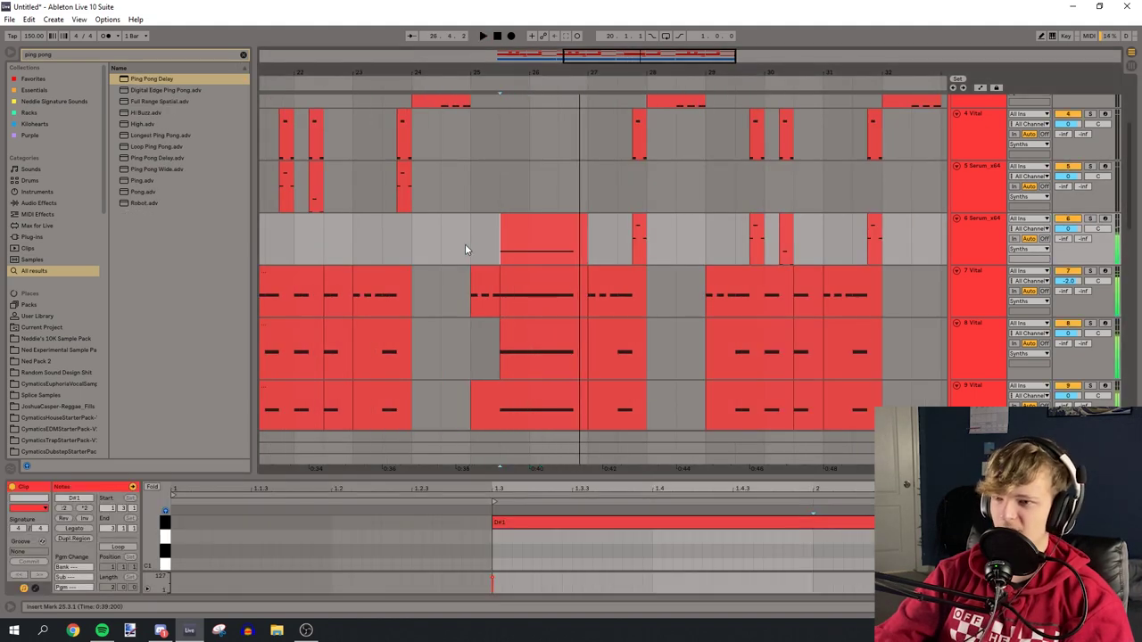
left_click(466, 244)
key("space")
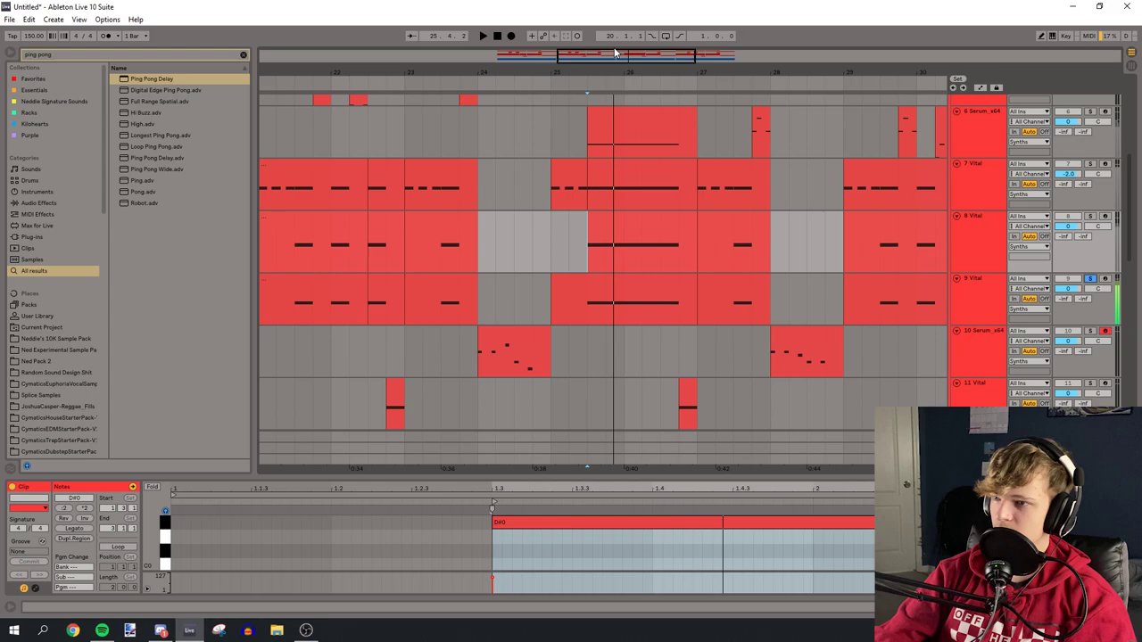
- Duplicate 9 Vital for the part from bar 25 and set the copy's oscillator 1 Rand Amp spectral morph to about 26%
left_click_drag(613, 53, 615, 18)
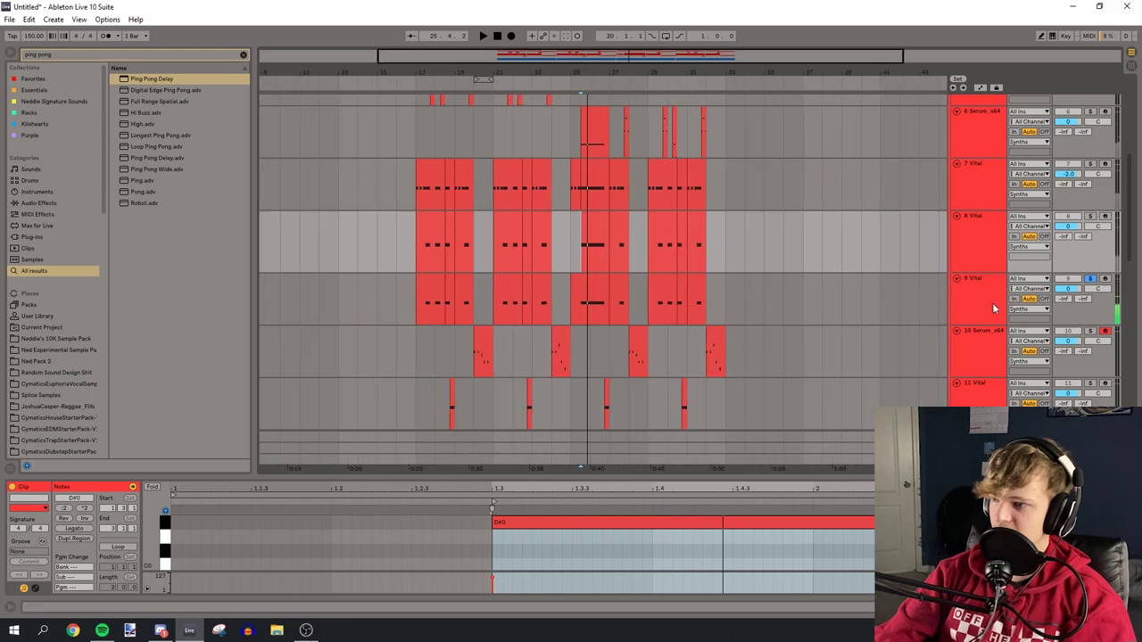
left_click(992, 303)
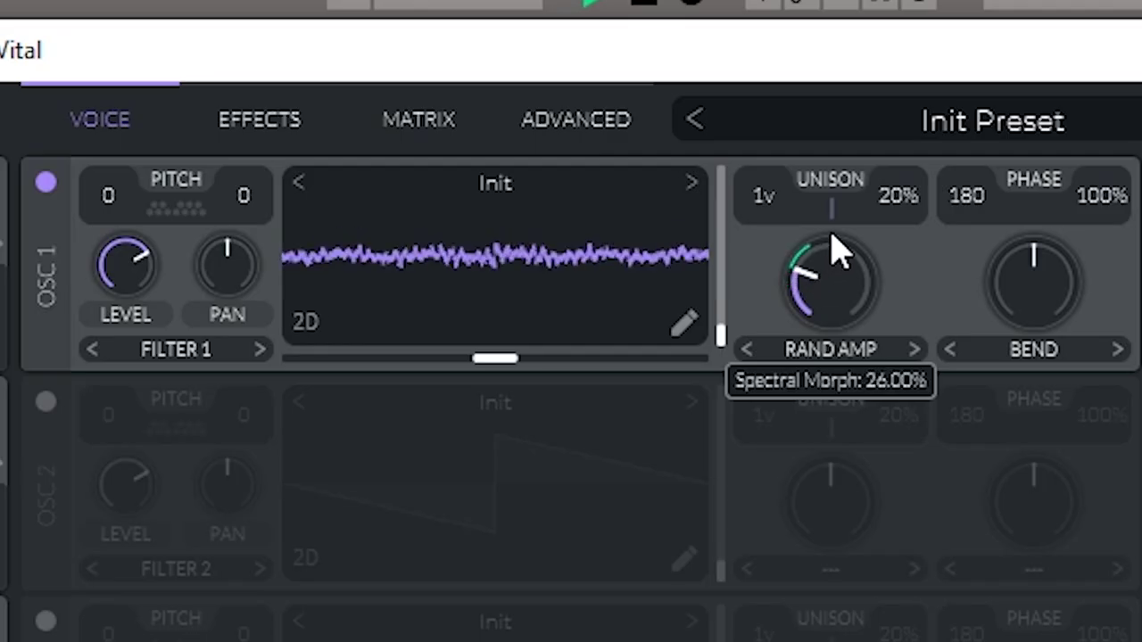
left_click_drag(829, 247, 836, 252)
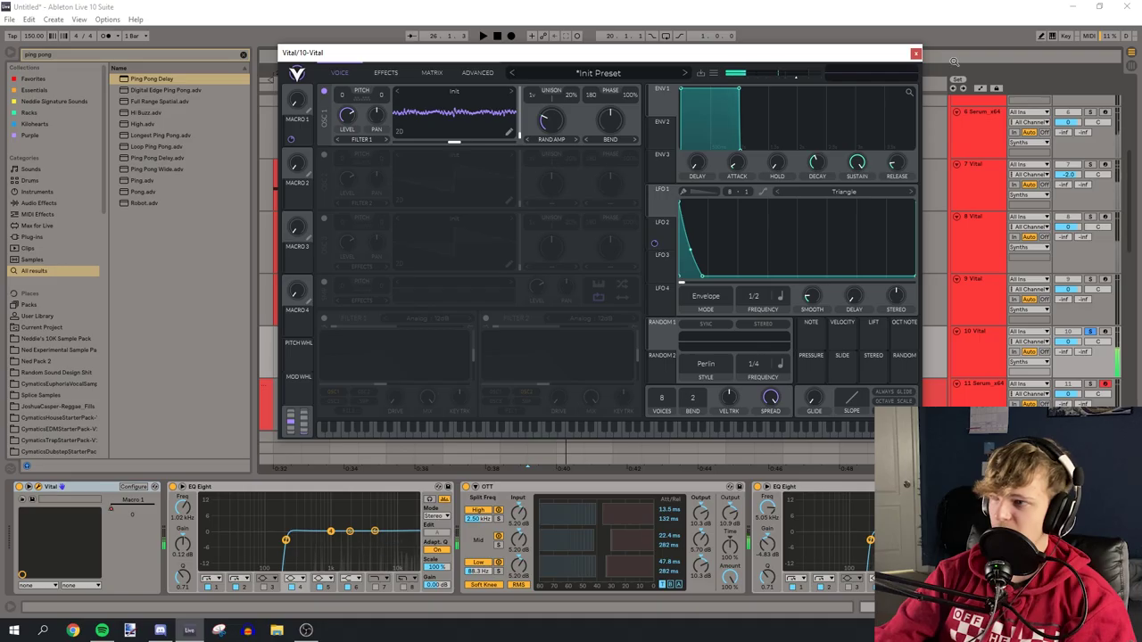
left_click(917, 54)
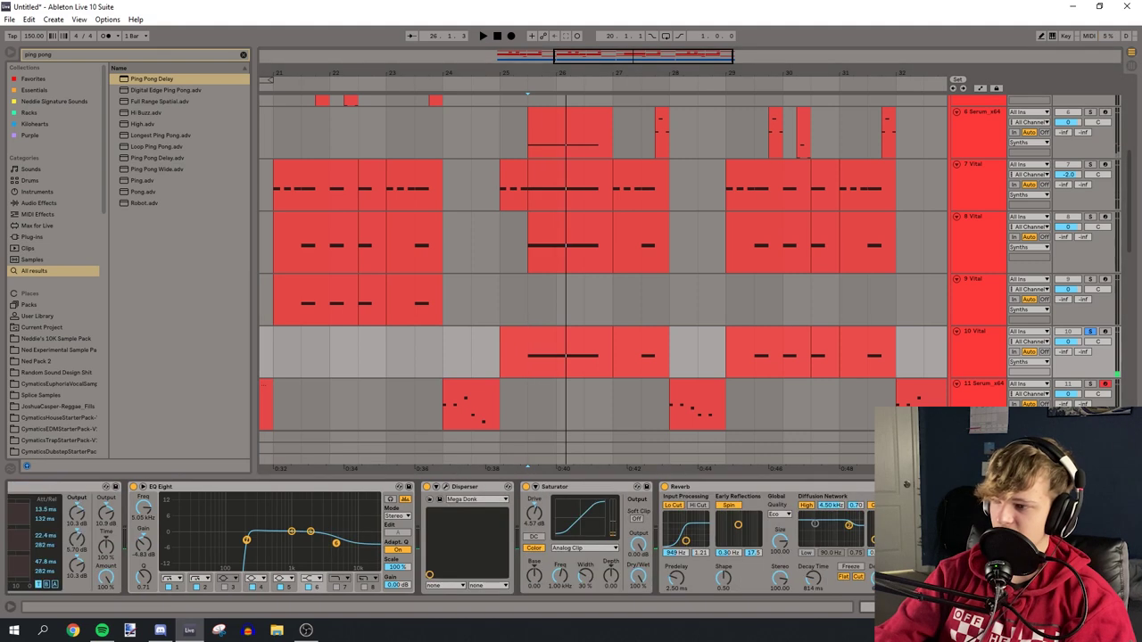
- Play the arrangement around bar 26 and audition the short 12 Vital clip from 26.4 to bar 27
key("space")
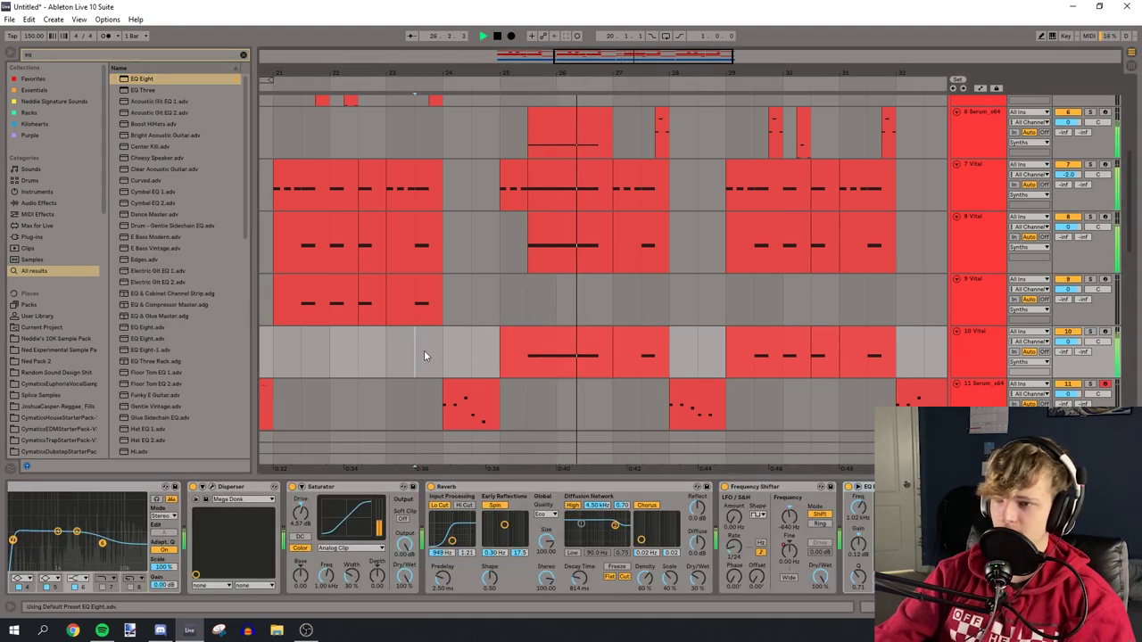
left_click(587, 307)
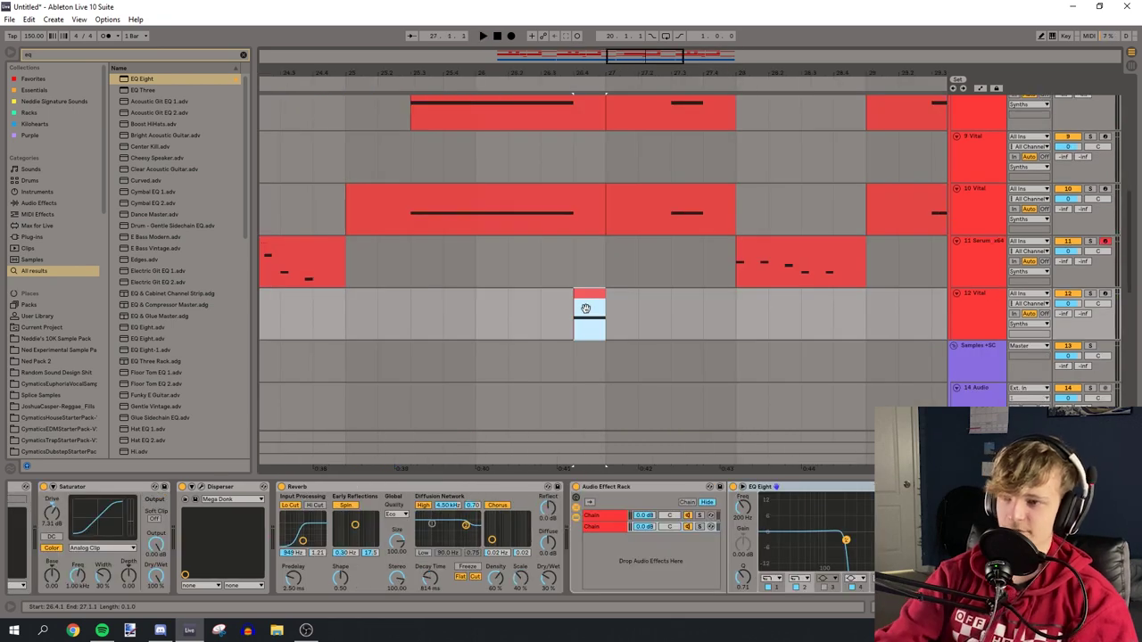
key("space")
left_click(980, 287)
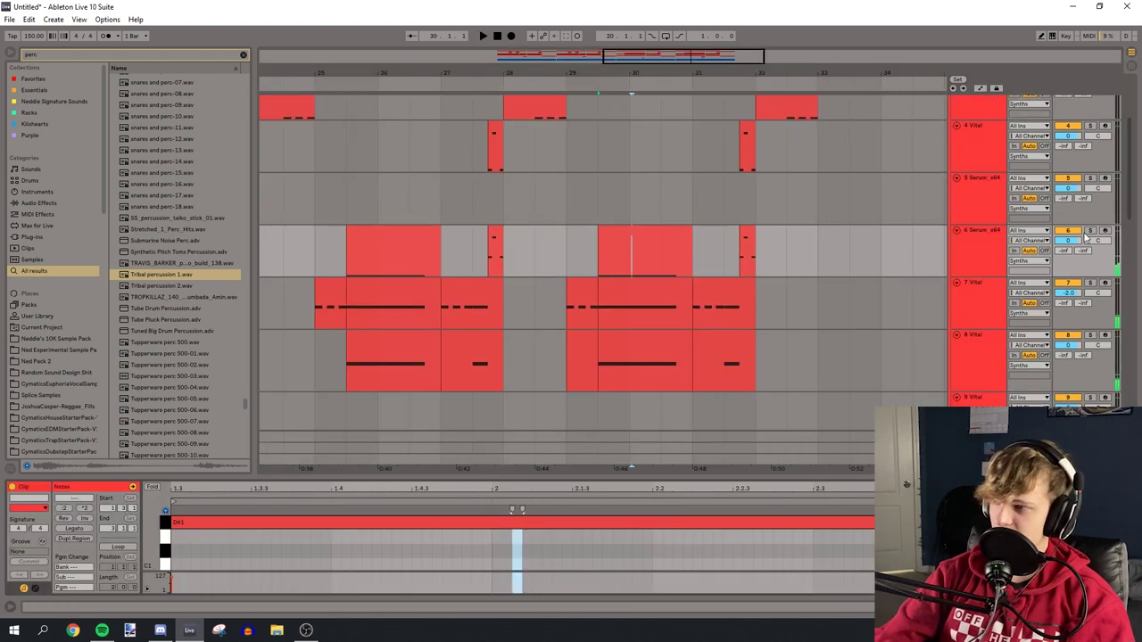
- Transpose the long note in the 6 Serum_x64 clip after bar 29 up two octaves to D#3 and audition it in solo
left_click(1089, 231)
key("space")
key("space")
key("ctrl+a")
key("shift+Up")
key("shift+Up")
key("space")
left_click(585, 547)
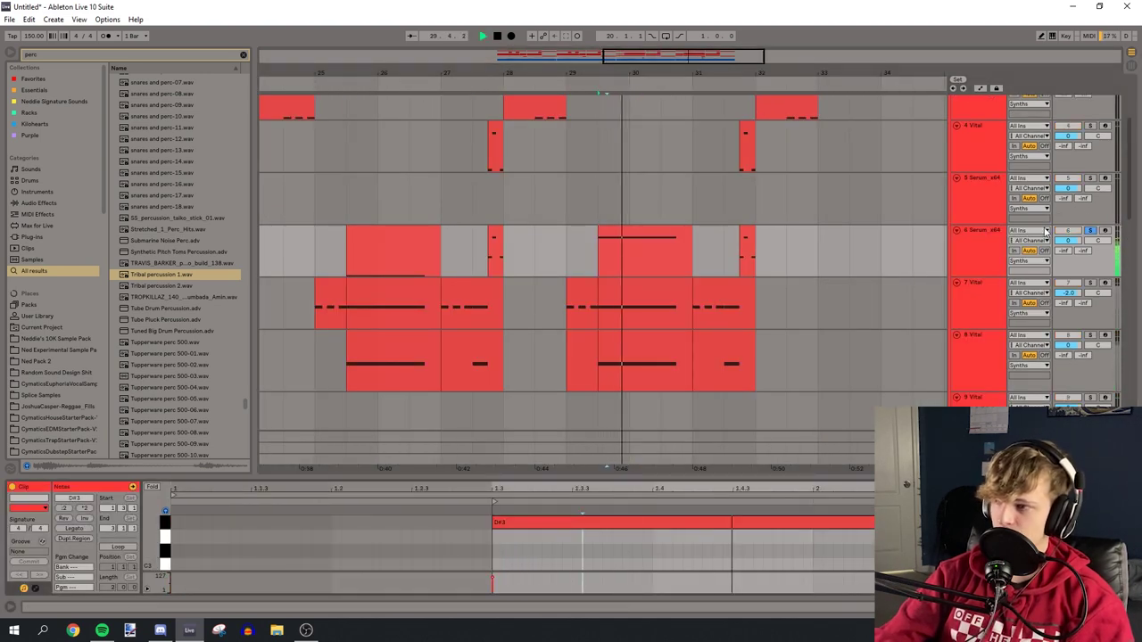
- Unsolo 6 Serum_x64 and play all tracks together from just before bar 29
left_click(1089, 231)
left_click(536, 249)
left_click_drag(676, 75, 647, 62)
key("space")
- Replace the 12 Vital clip at 30.4 with a one-beat clip holding a D#0 note on 9 Vital
scroll(583, 261, "down", 4)
scroll(607, 254, "up", 3)
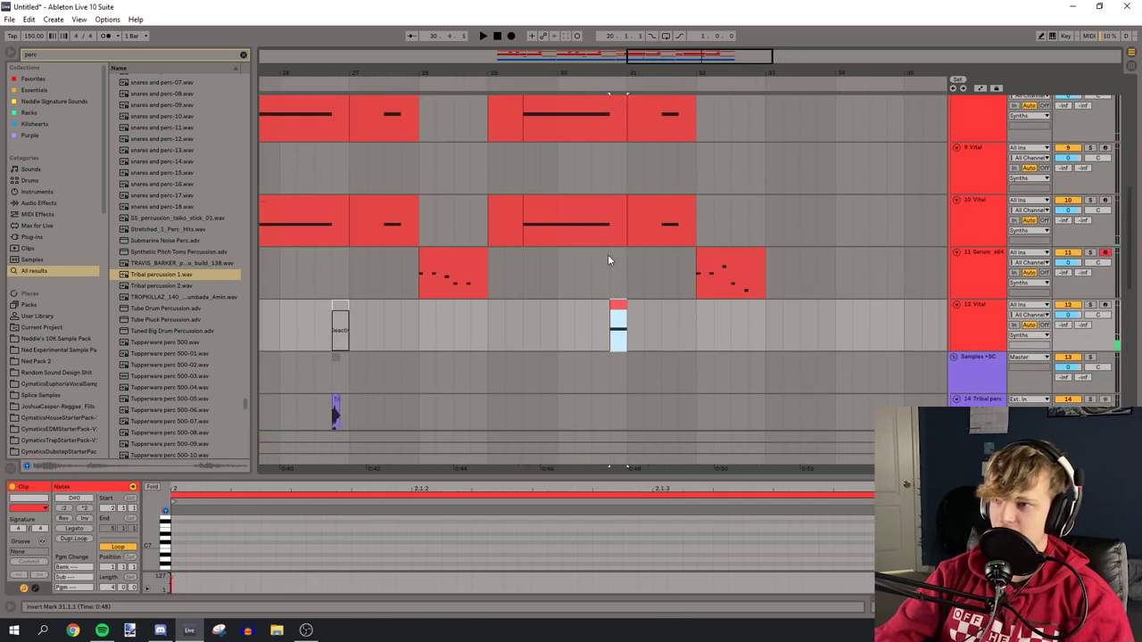
key("Delete")
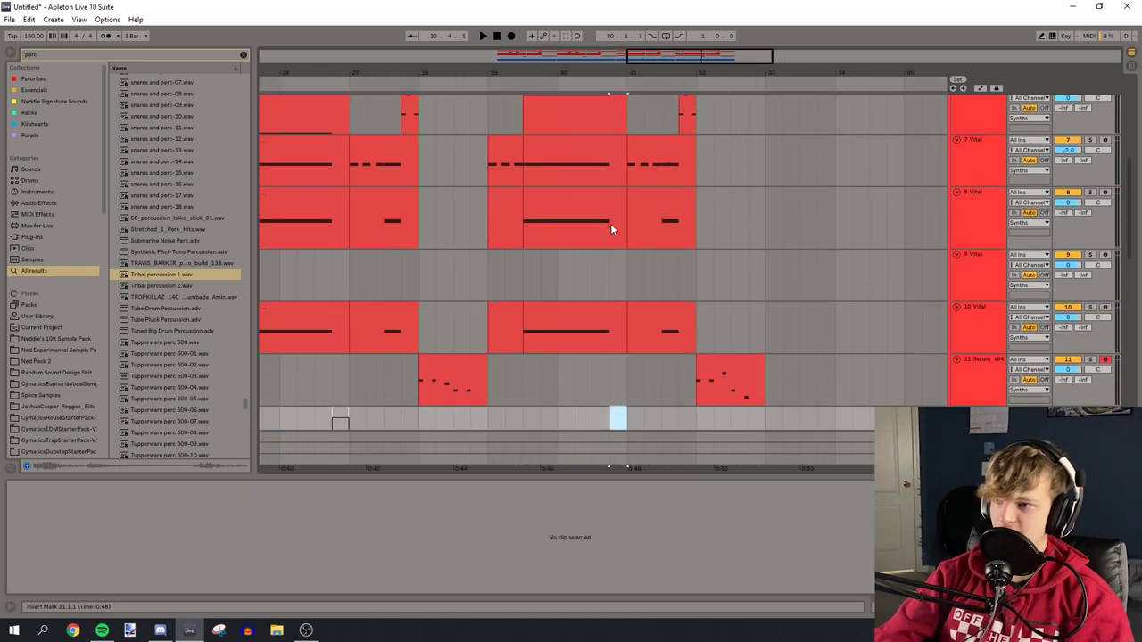
left_click(607, 264)
key("ctrl+shift+m")
- Audition the one-beat 9 Vital clip in solo, then unsolo it and play all tracks from 28.4
left_click(1089, 255)
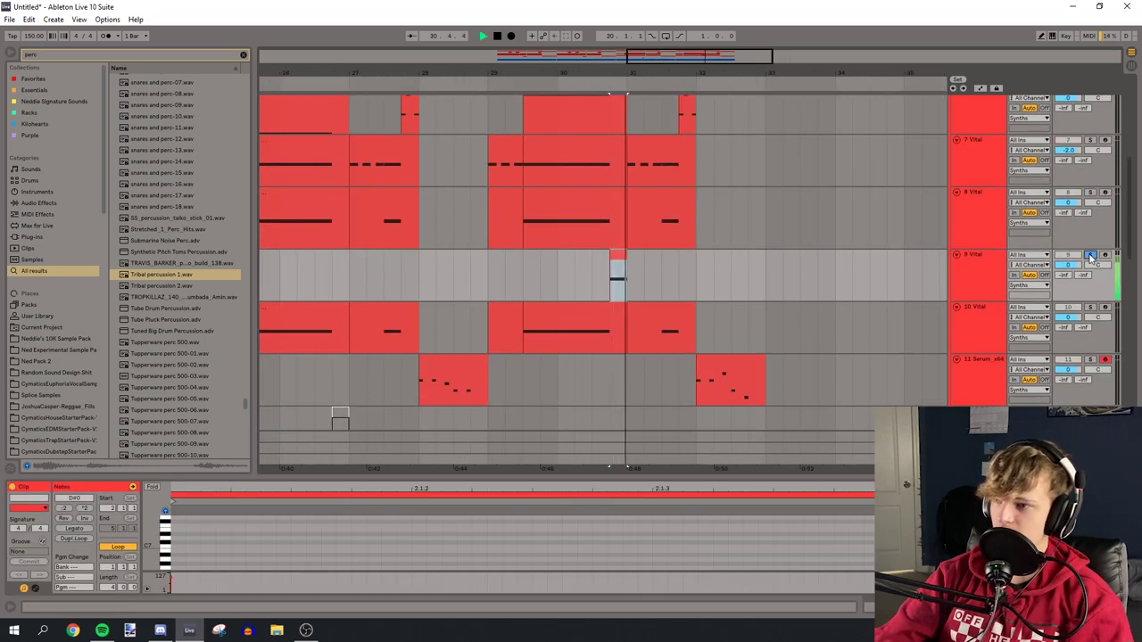
mouse_move(732, 62)
left_mouse_down()
mouse_move(725, 36)
mouse_move(714, 64)
left_mouse_up()
key("space")
left_click(461, 263)
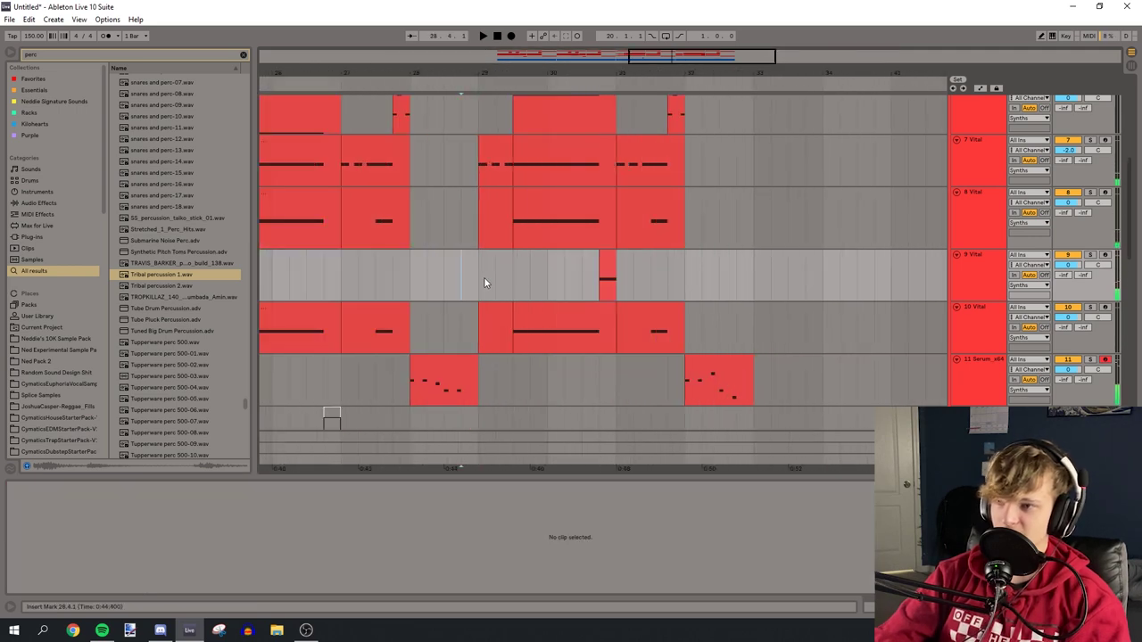
key("space")
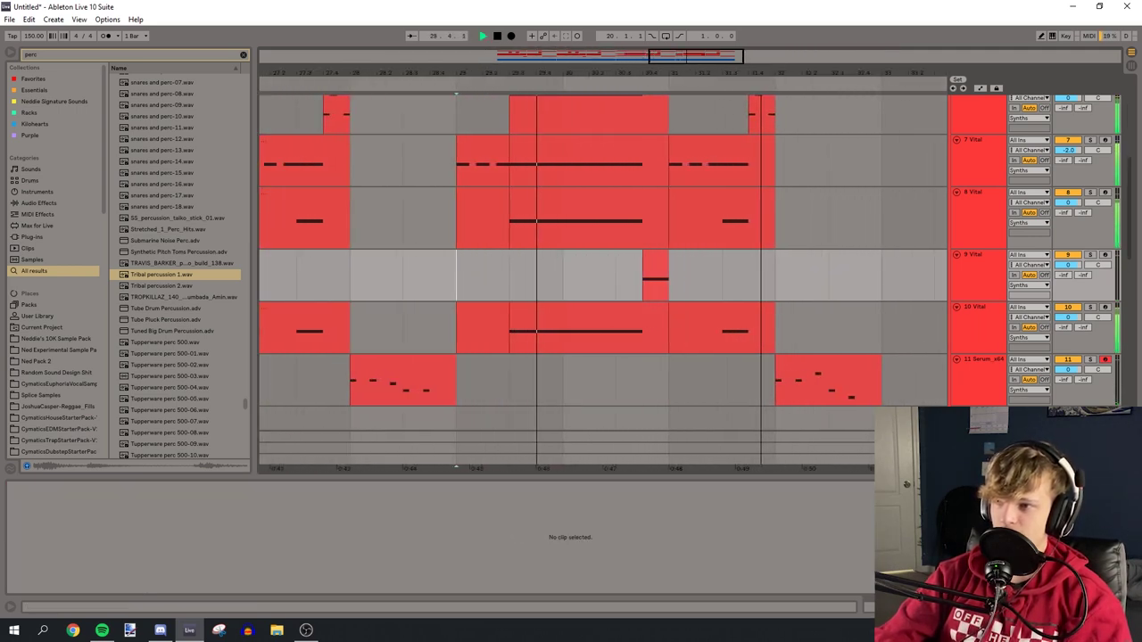
- Replay the 9 Vital fill from 30.4 and the surrounding passage from bar 29 with all tracks
left_click(641, 284)
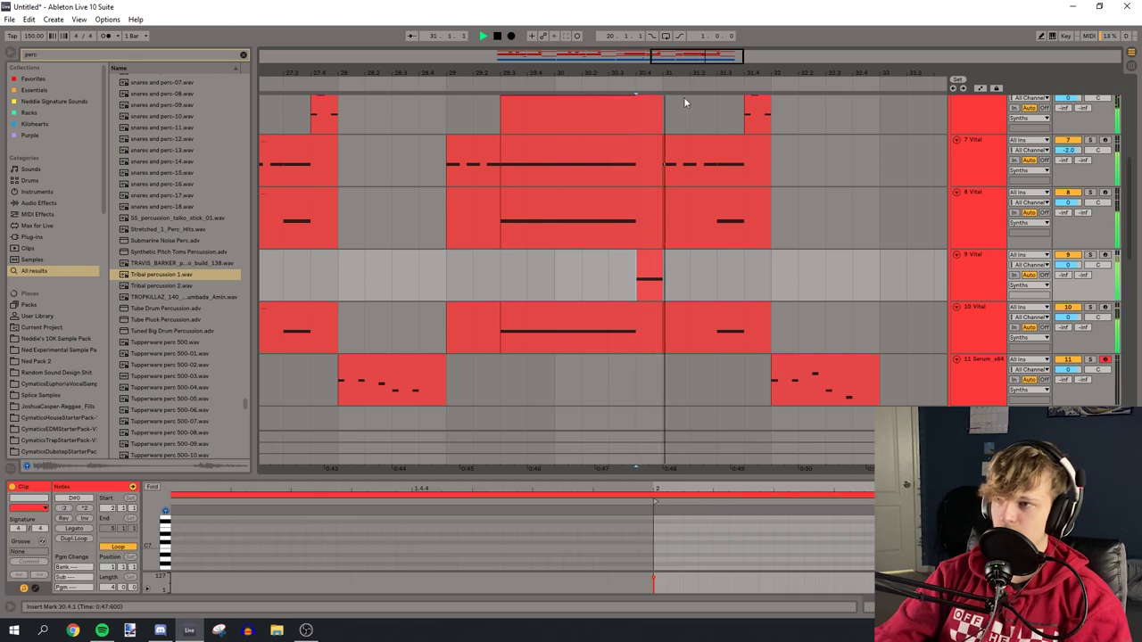
mouse_move(685, 74)
left_mouse_down()
mouse_move(683, 41)
mouse_move(670, 72)
left_mouse_up()
scroll(419, 259, "up", 2)
key("space")
left_click(410, 264)
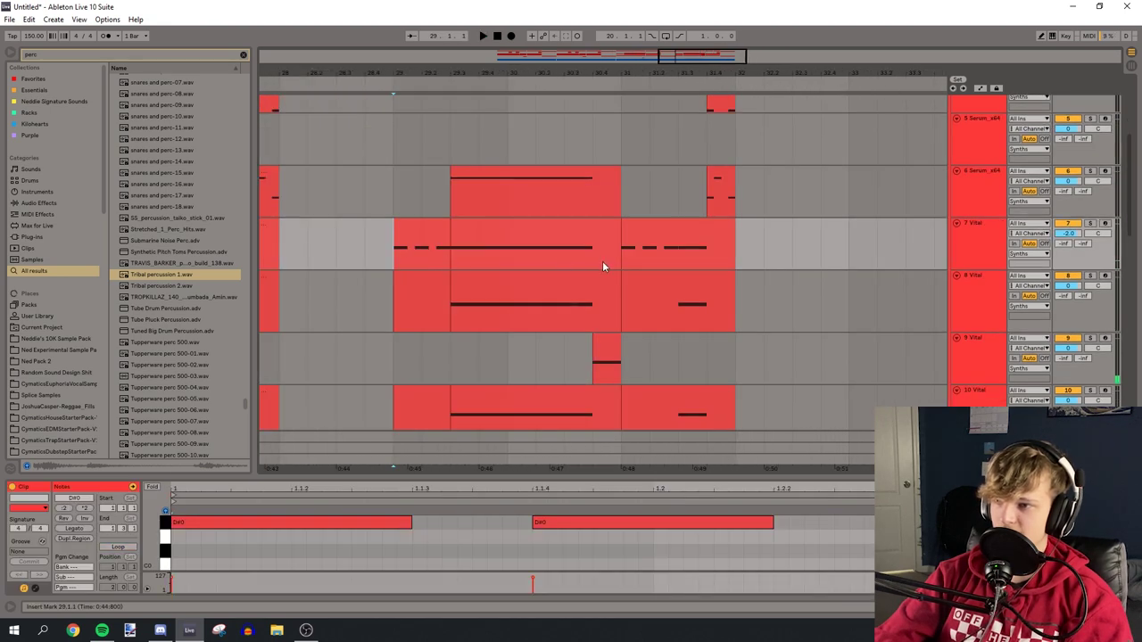
left_click(563, 259)
key("space")
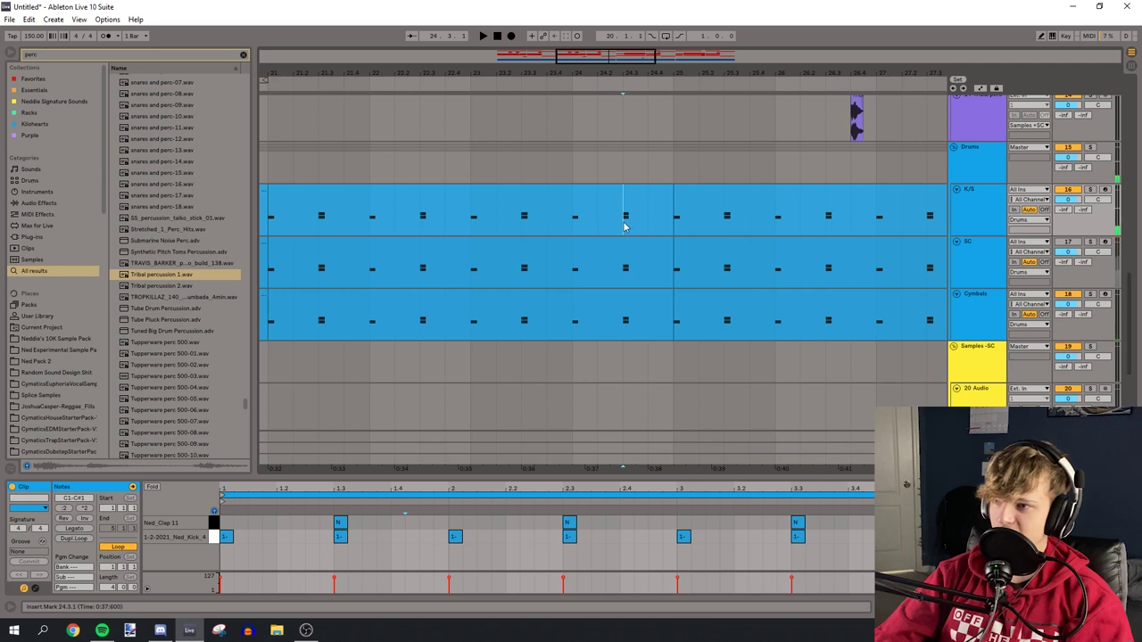
- Delete the K/S, SC and Cymbals drum parts from 24.3 to bar 25
left_click_drag(624, 226, 674, 227)
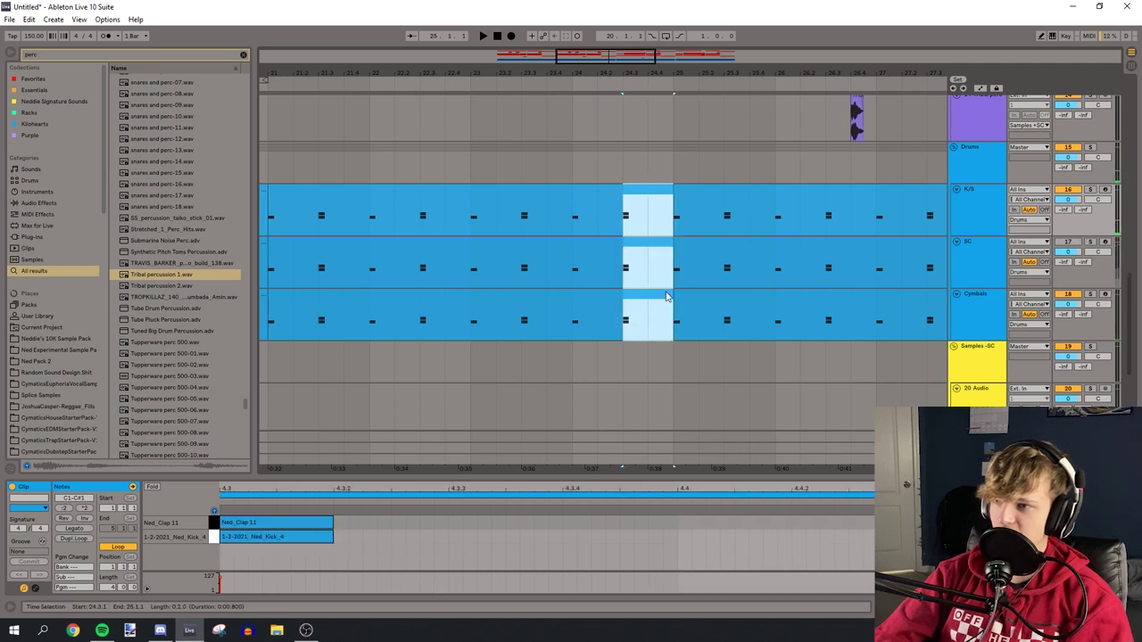
key("Delete")
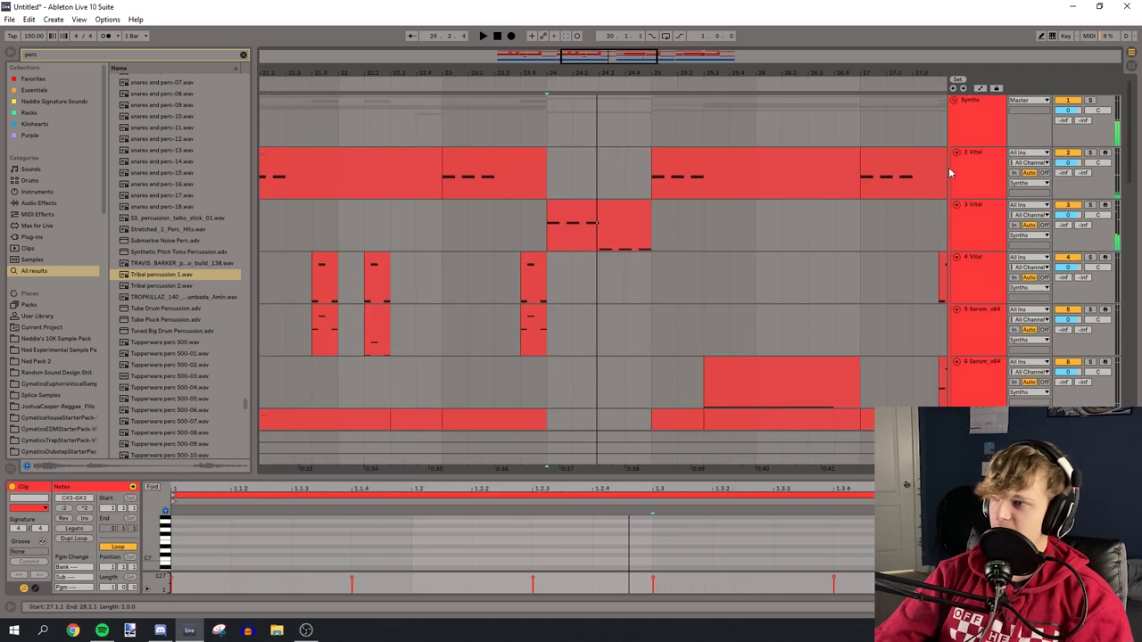
- Solo 3 Vital, play it from bar 24 and show the automation lanes with its EQ Eight Device On parameter
left_click(981, 204)
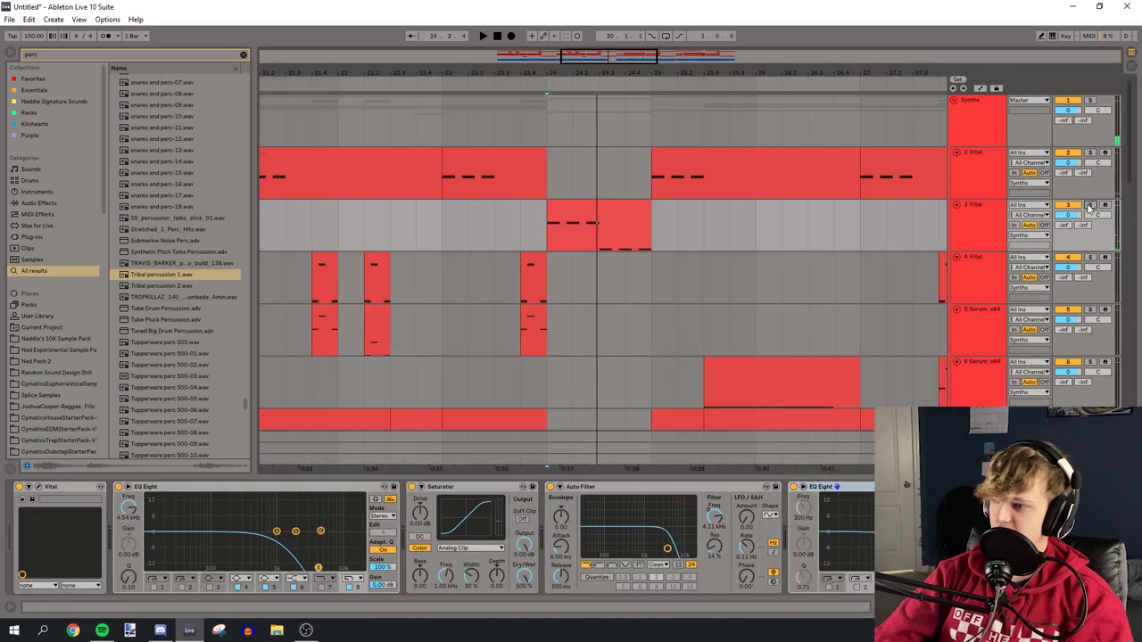
key("space")
key("a")
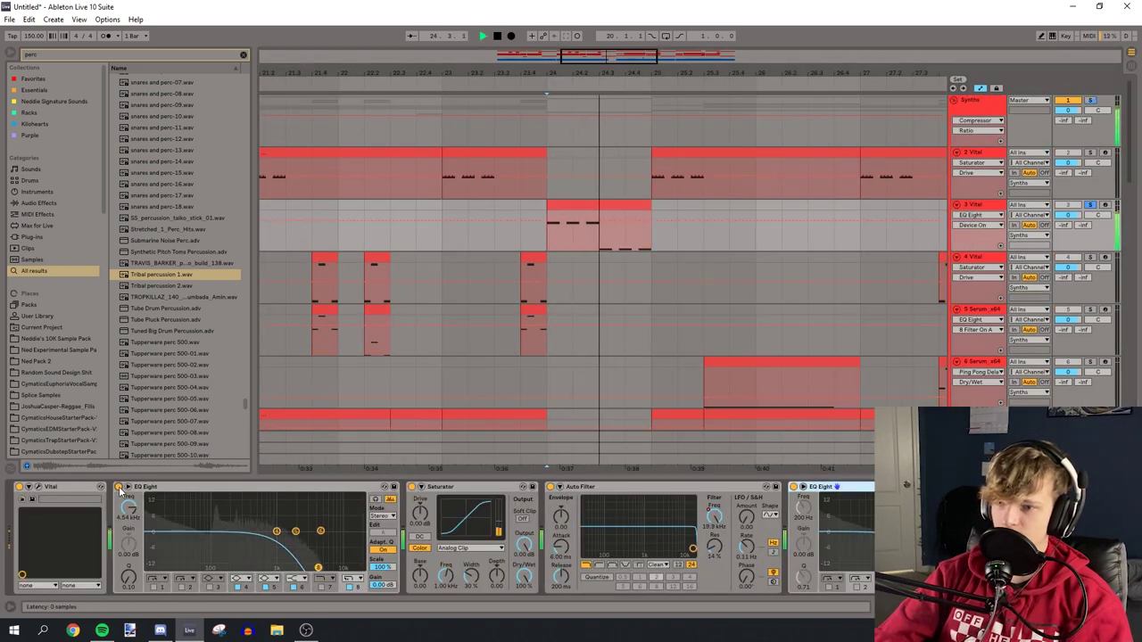